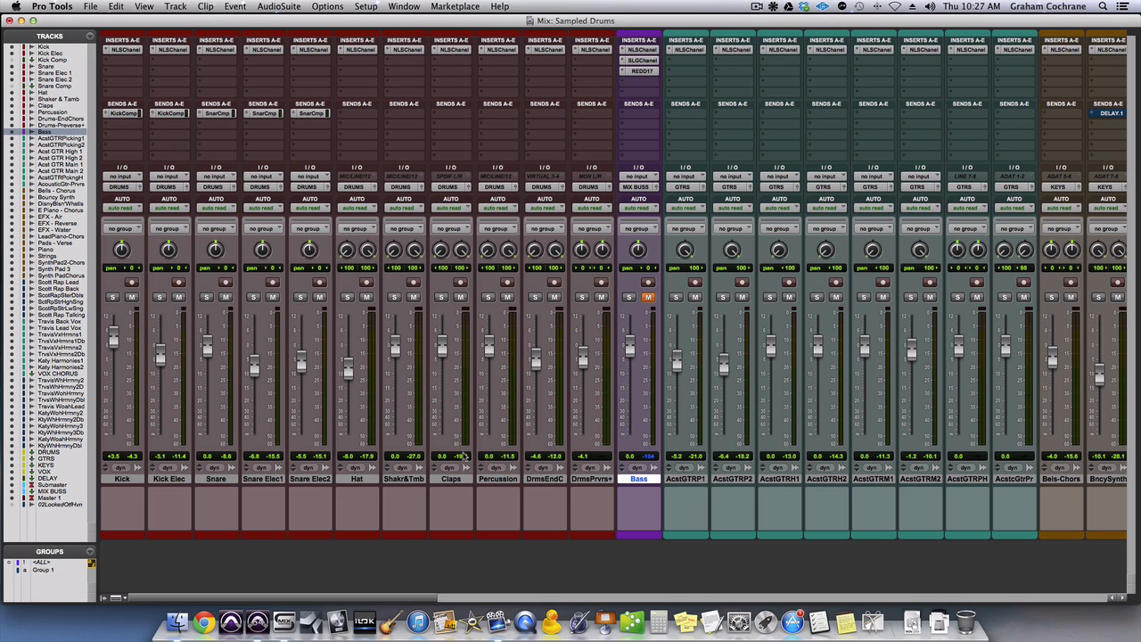
Play the mix and audition the Kick and Kick Elec tracks soloed one after the other
key("space")
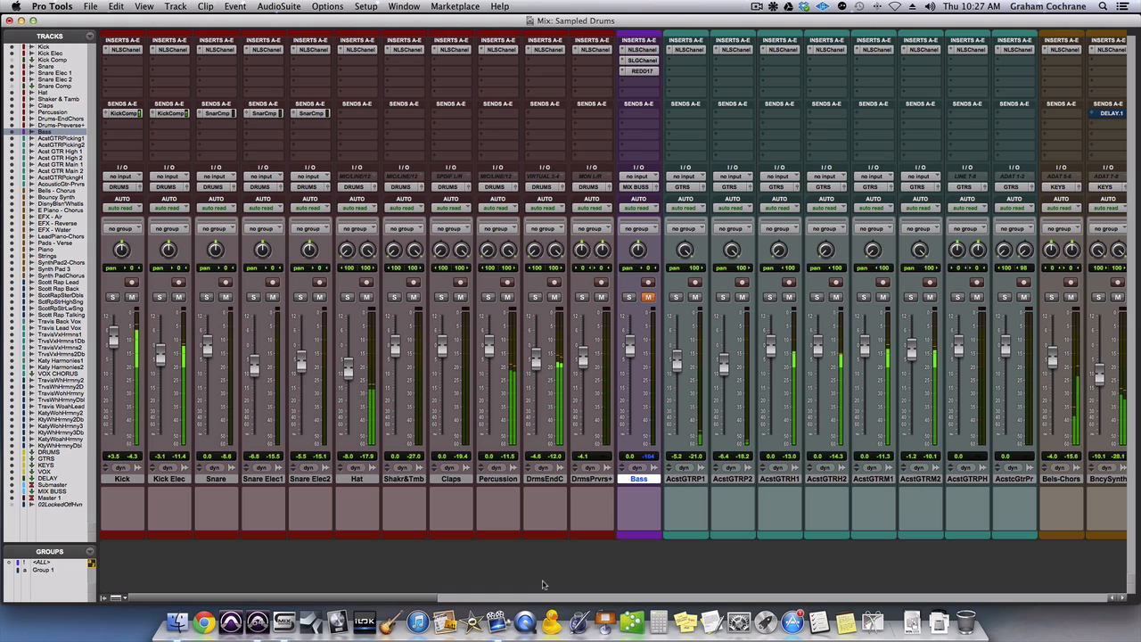
left_click(112, 296)
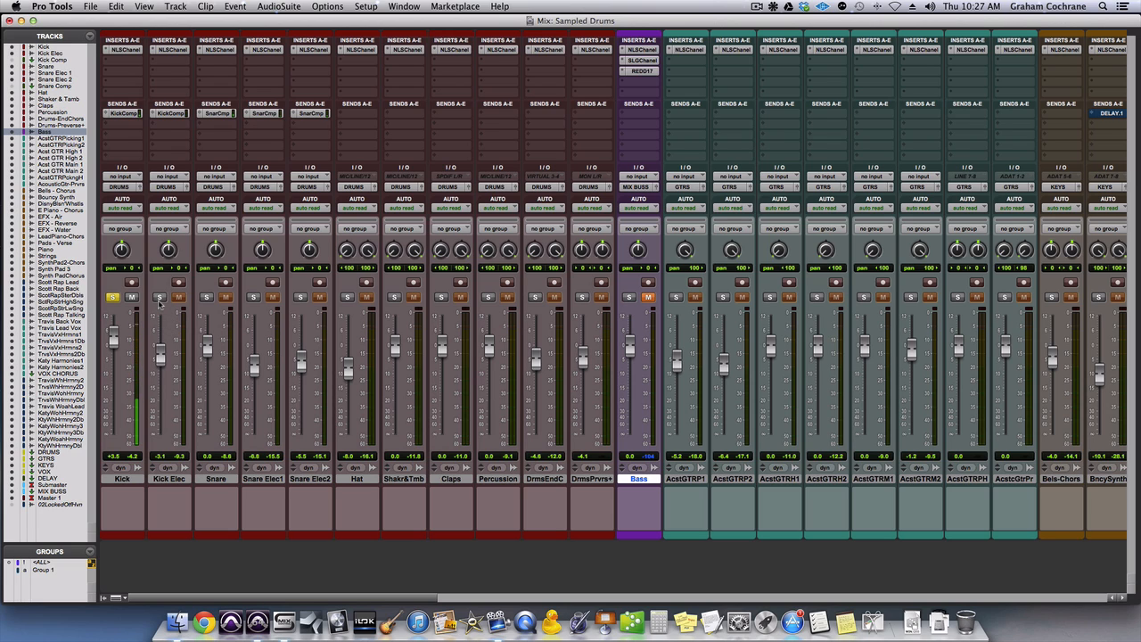
left_click(159, 298)
left_click(114, 298)
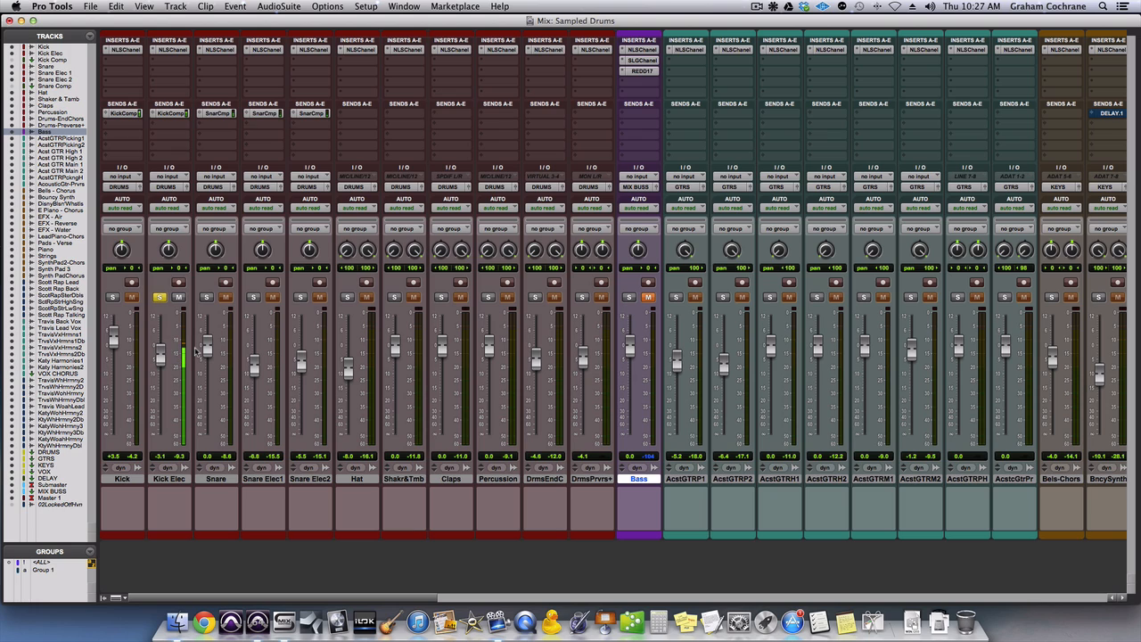
left_click(159, 297)
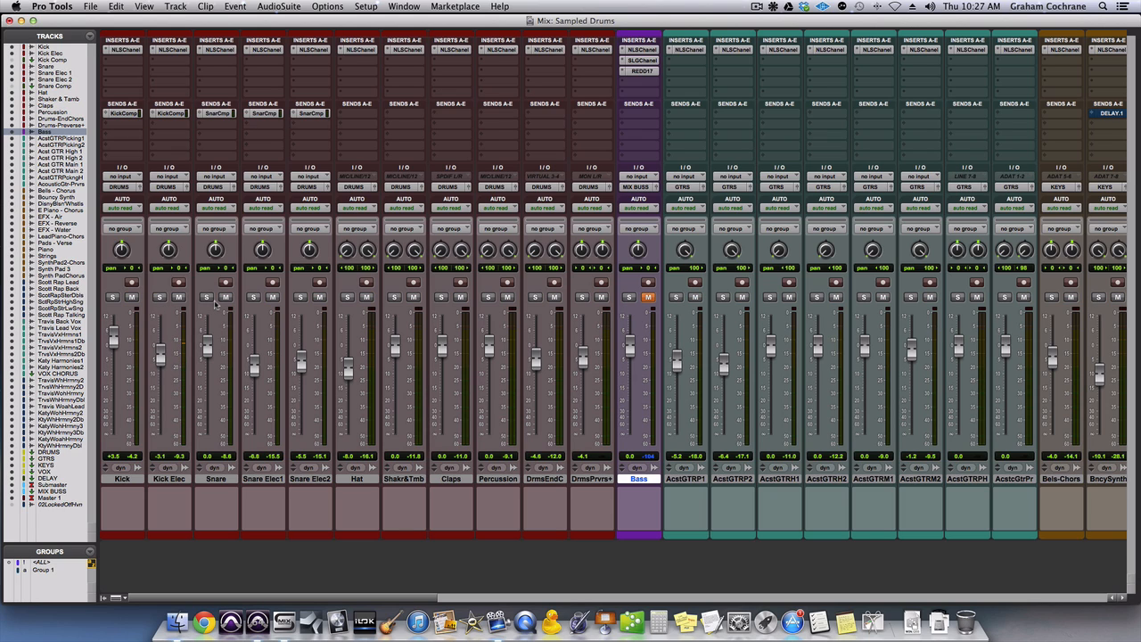
Audition the Snare, Snare Elec1 and Snare Elec2 tracks individually by soloing each in turn
left_click(207, 297)
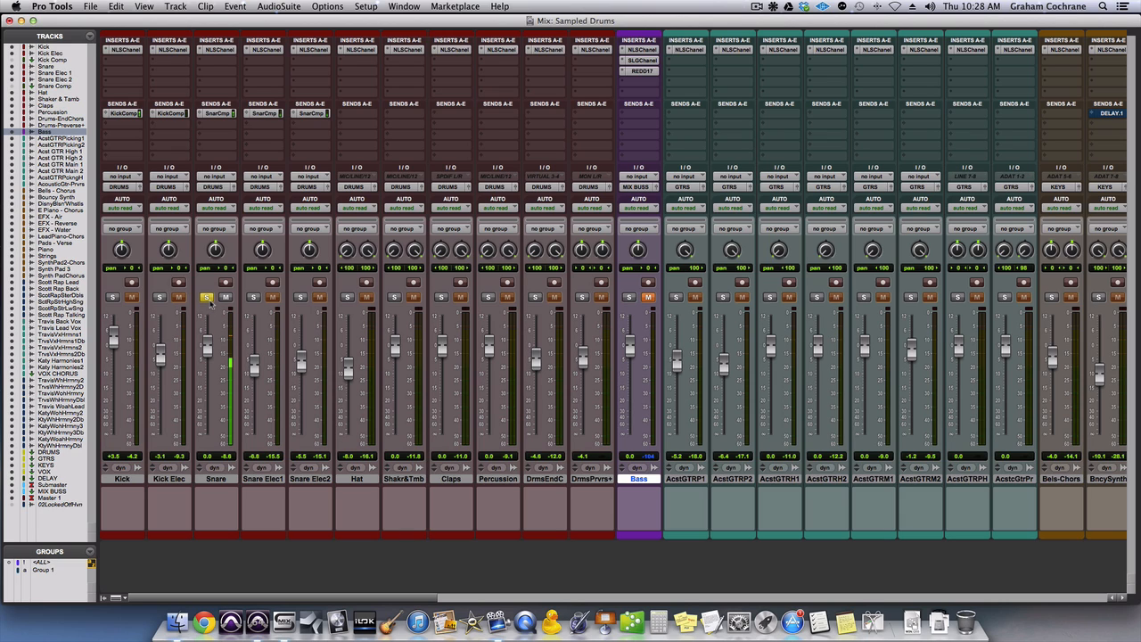
left_click(208, 300)
left_click(254, 298)
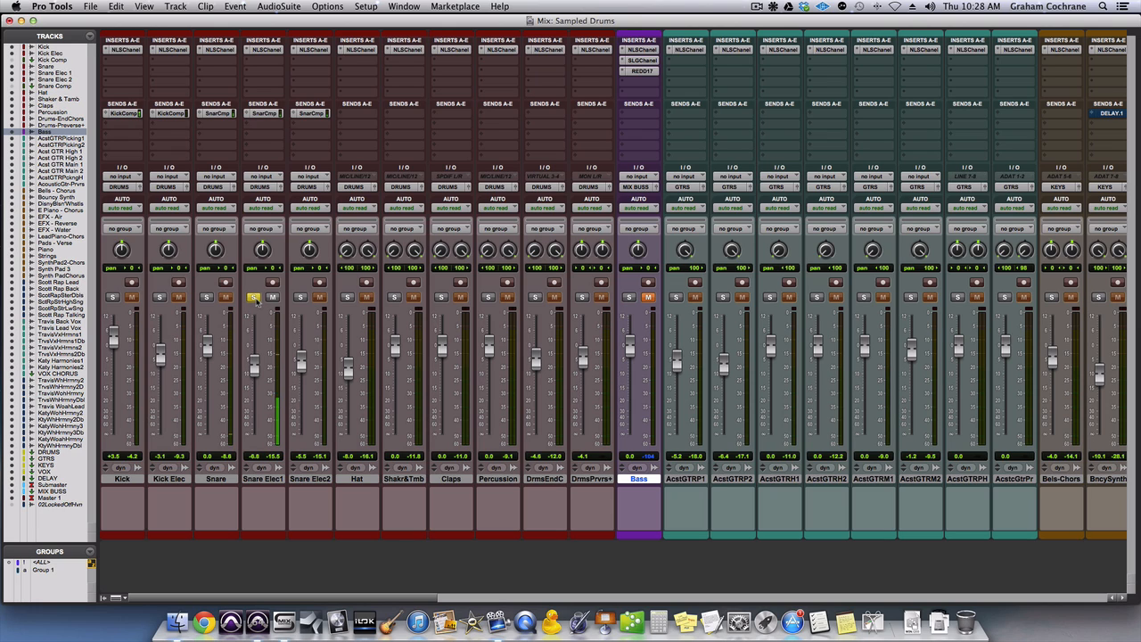
left_click(256, 300)
left_click(302, 299)
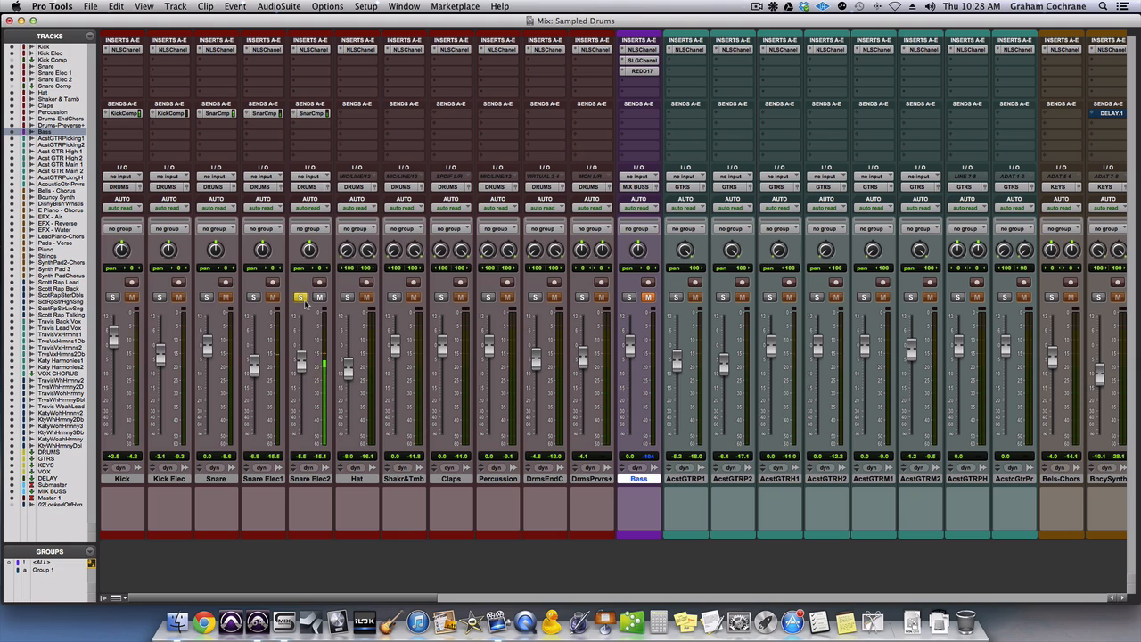
left_click(303, 301)
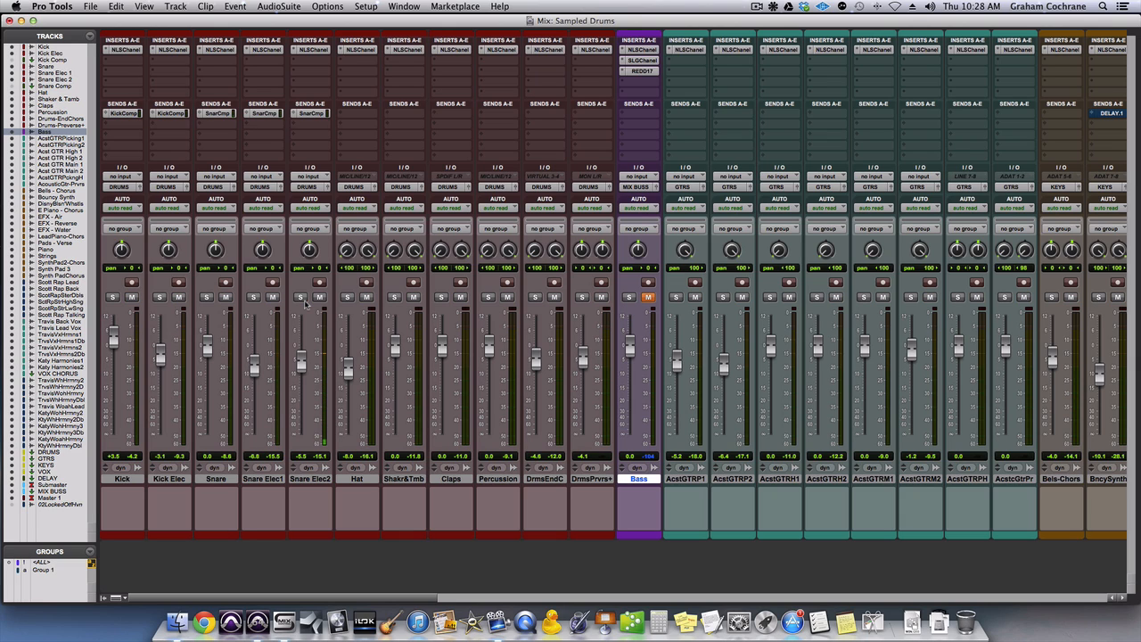
Solo both kick and all three snare tracks together, play them back, and clear all the solos
left_click(113, 297)
left_click(157, 299)
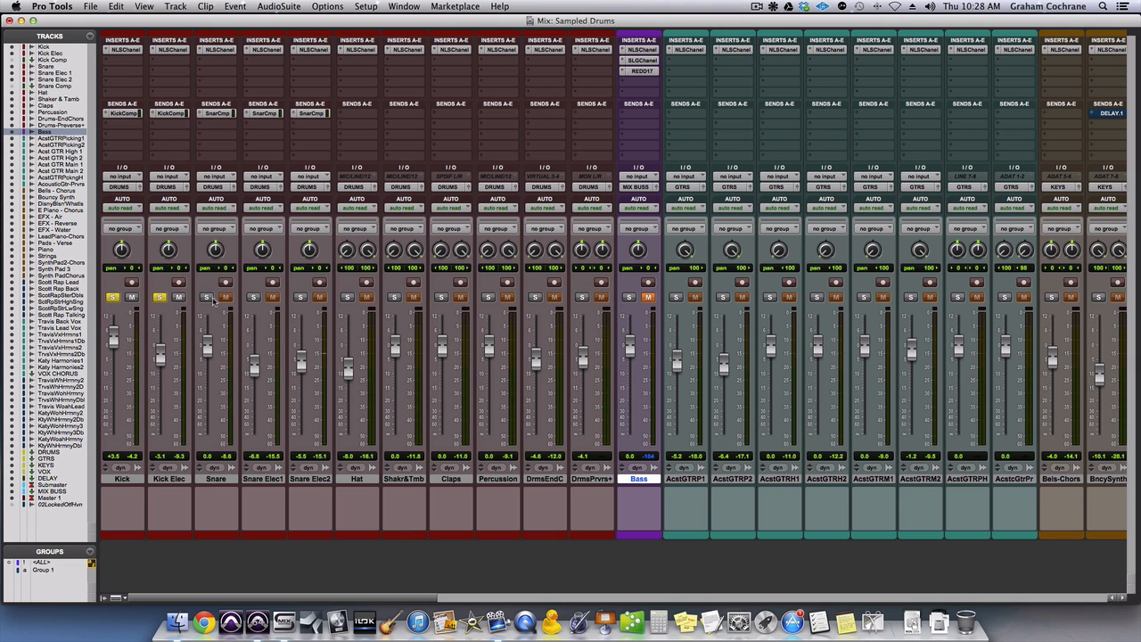
left_click(207, 298)
left_click(253, 298)
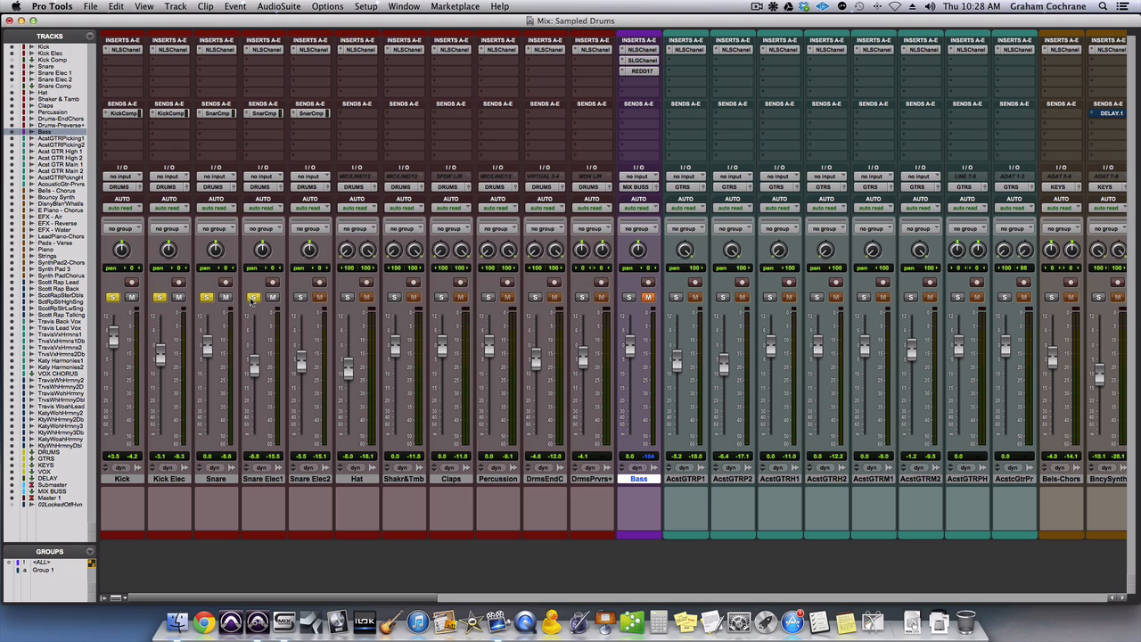
left_click(300, 298)
key("space")
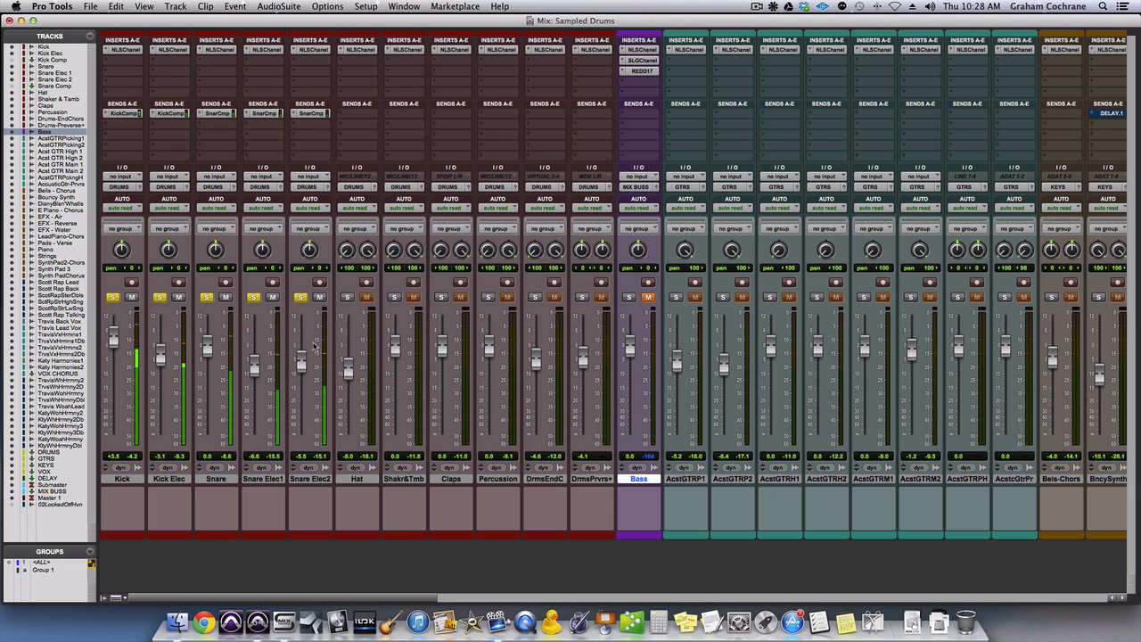
key("space")
left_click(254, 297, "alt")
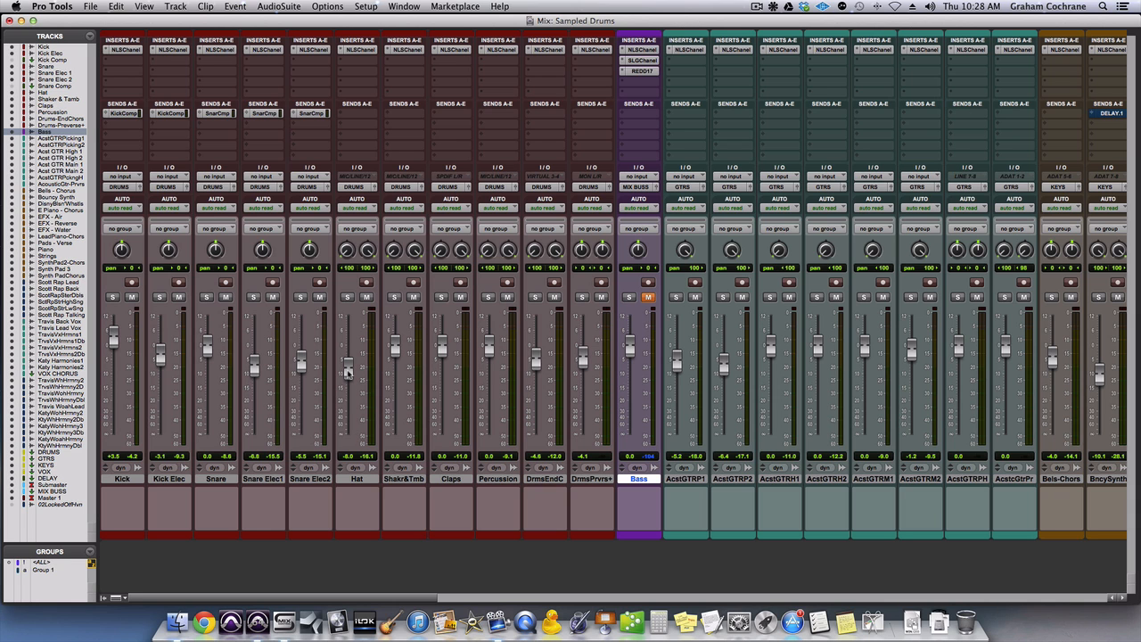
Play the full mix and mute the Bass track
scroll(605, 323, "right", 10)
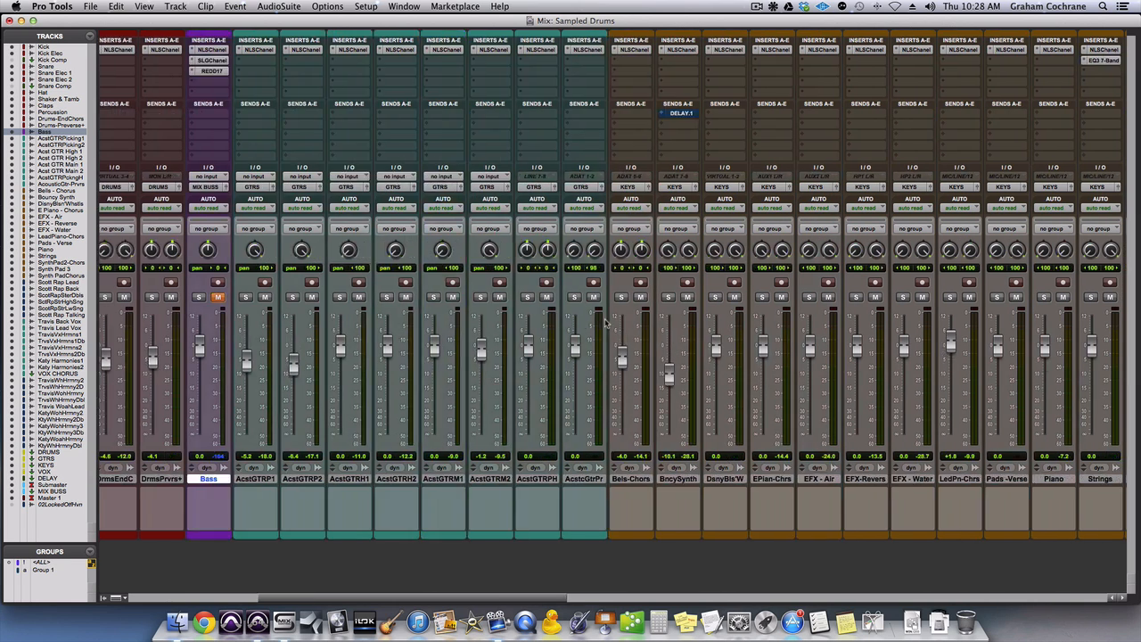
scroll(820, 298, "left", 15)
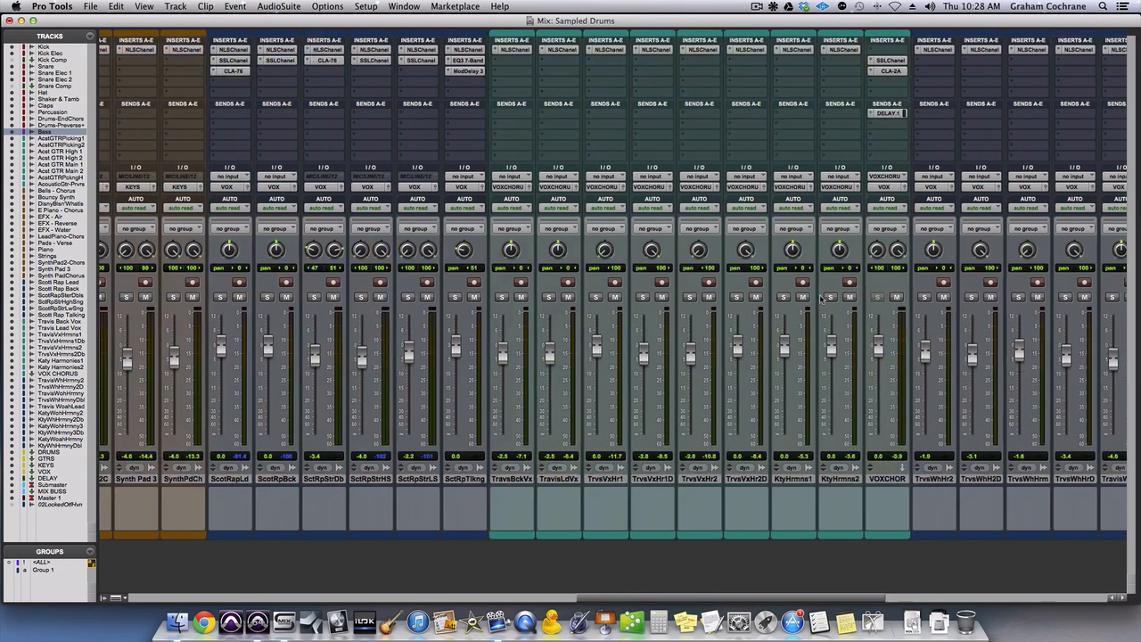
scroll(820, 299, "left", 10)
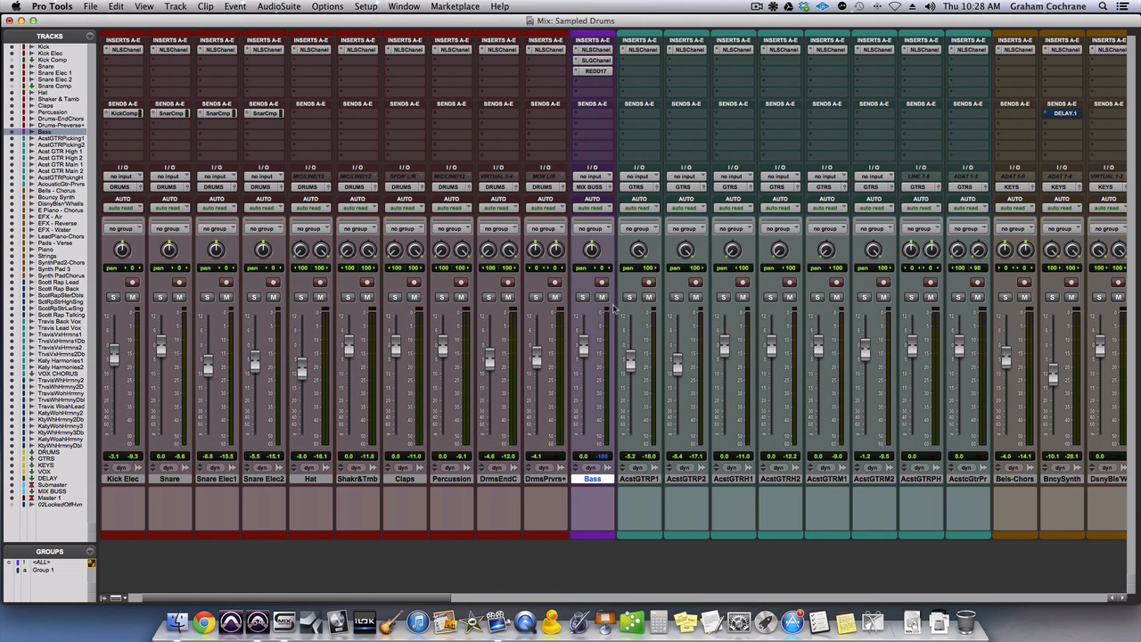
key("space")
left_click(602, 297)
Mute the DRUMS, GTRS, KEYS and VOX busses along with the DELAY return
scroll(941, 311, "right", 10)
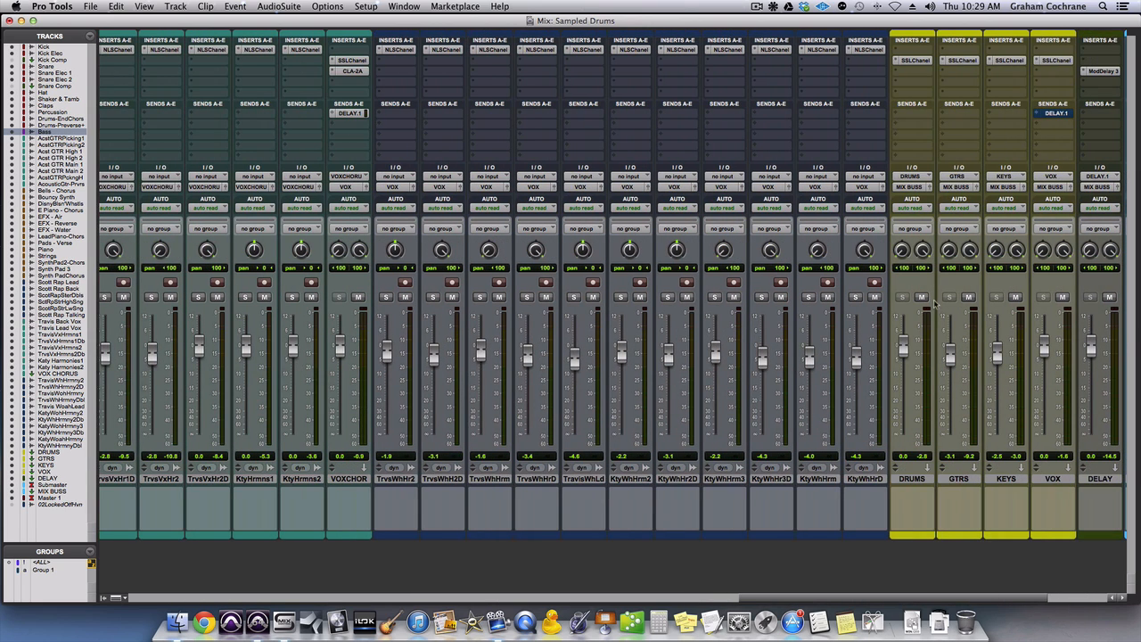
left_click(921, 297)
left_click(968, 297)
left_click(1015, 296)
left_click(1061, 297)
scroll(1061, 297, "right", 4)
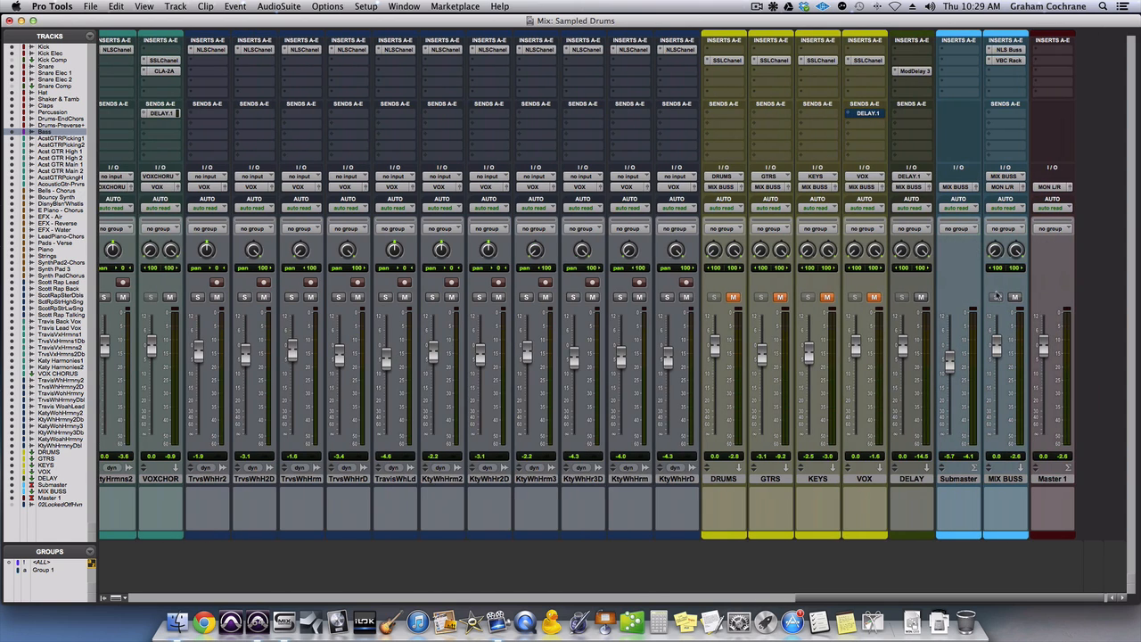
left_click(920, 297)
Show the hidden Snare Comp and Kick Comp tracks in the mixer and select each of them in turn
scroll(729, 302, "left", 10)
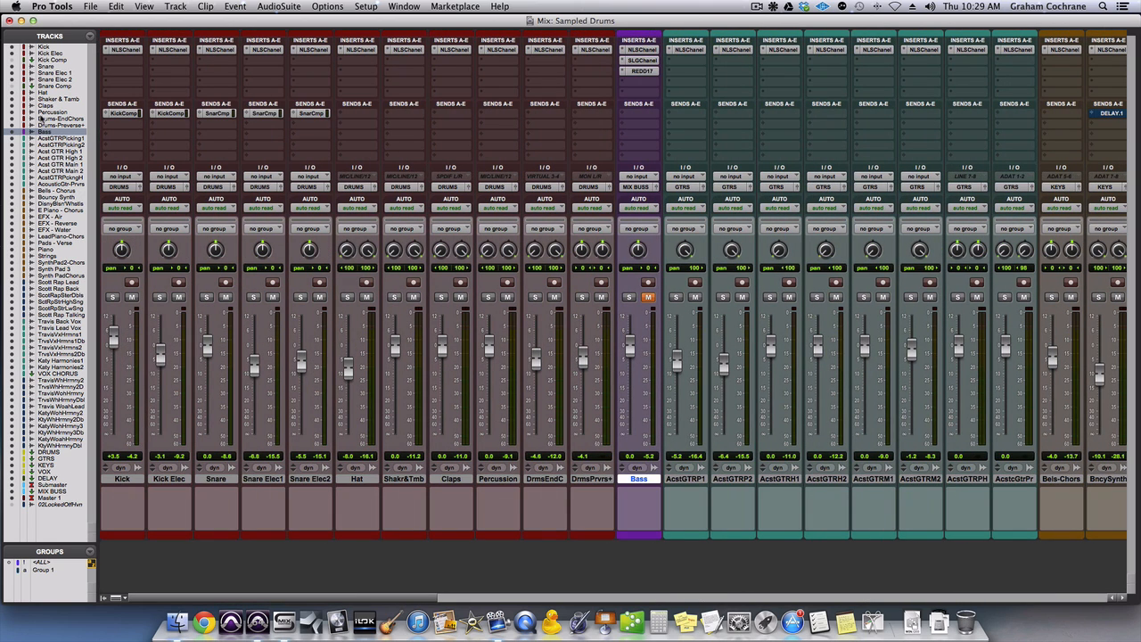
left_click(12, 86)
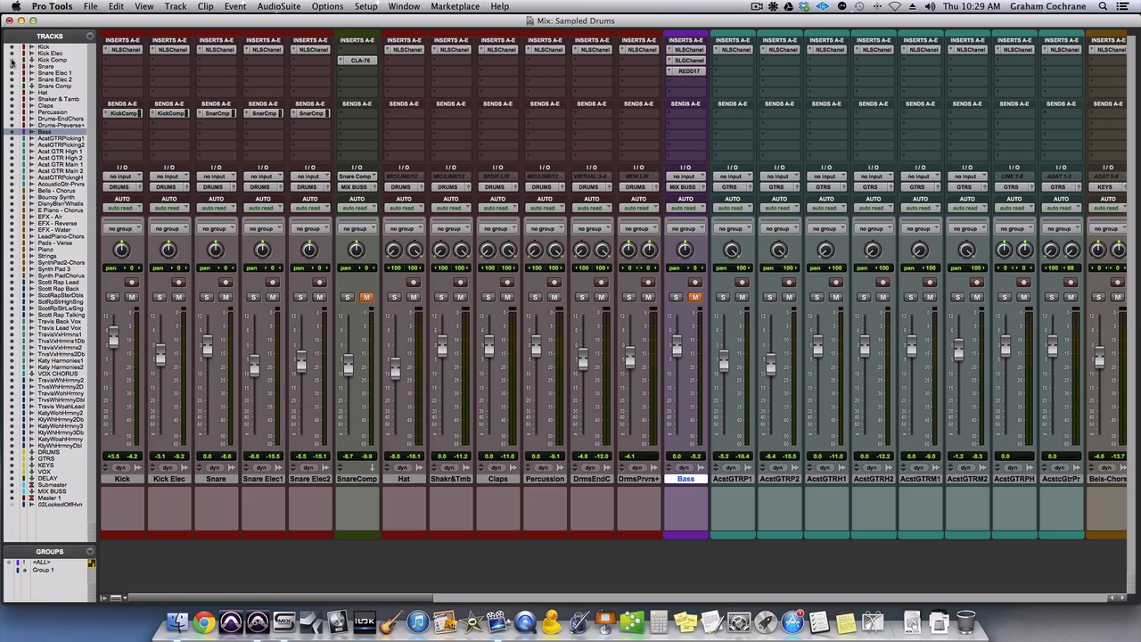
left_click(12, 60)
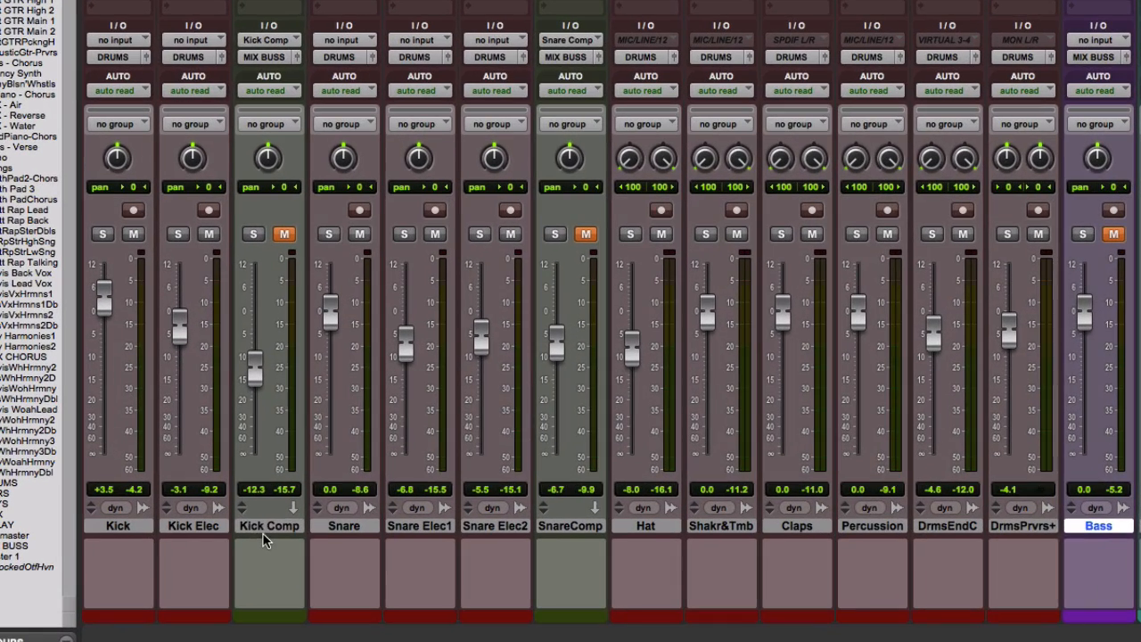
left_click(213, 482)
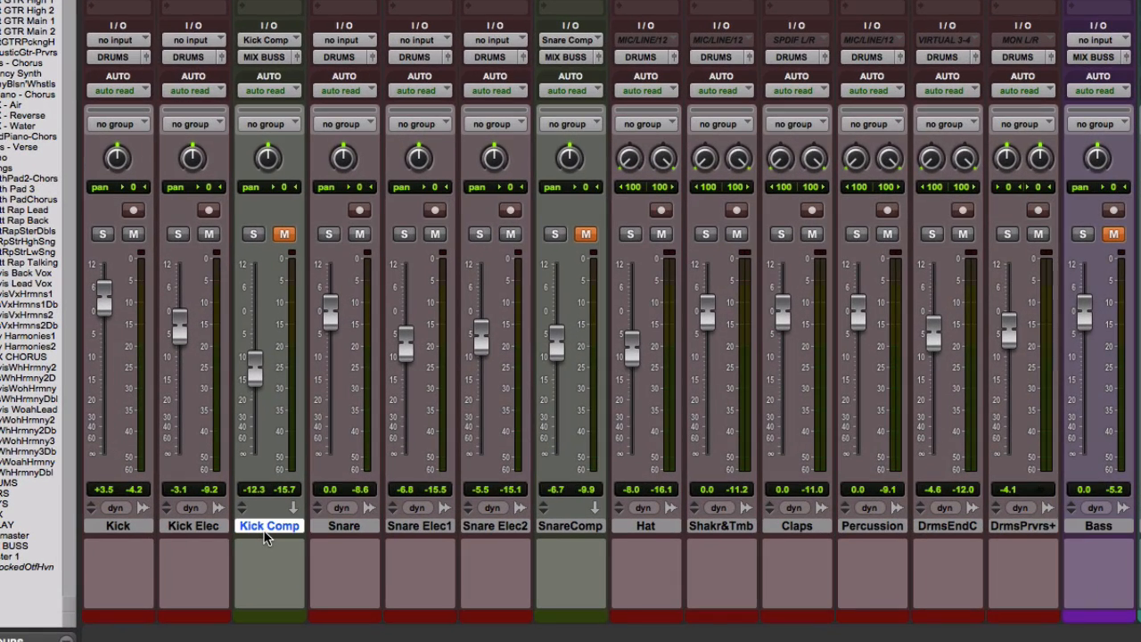
left_click(566, 525)
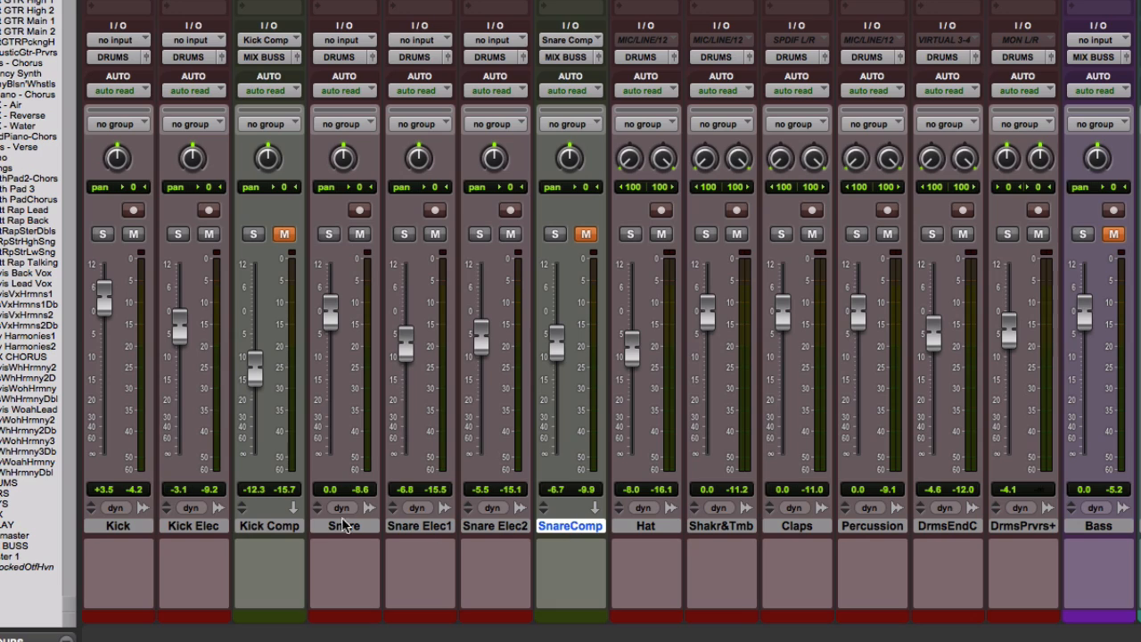
Select the Kick Comp track, enlarge its height in the Edit window, and return to the Mix window
left_click(274, 526)
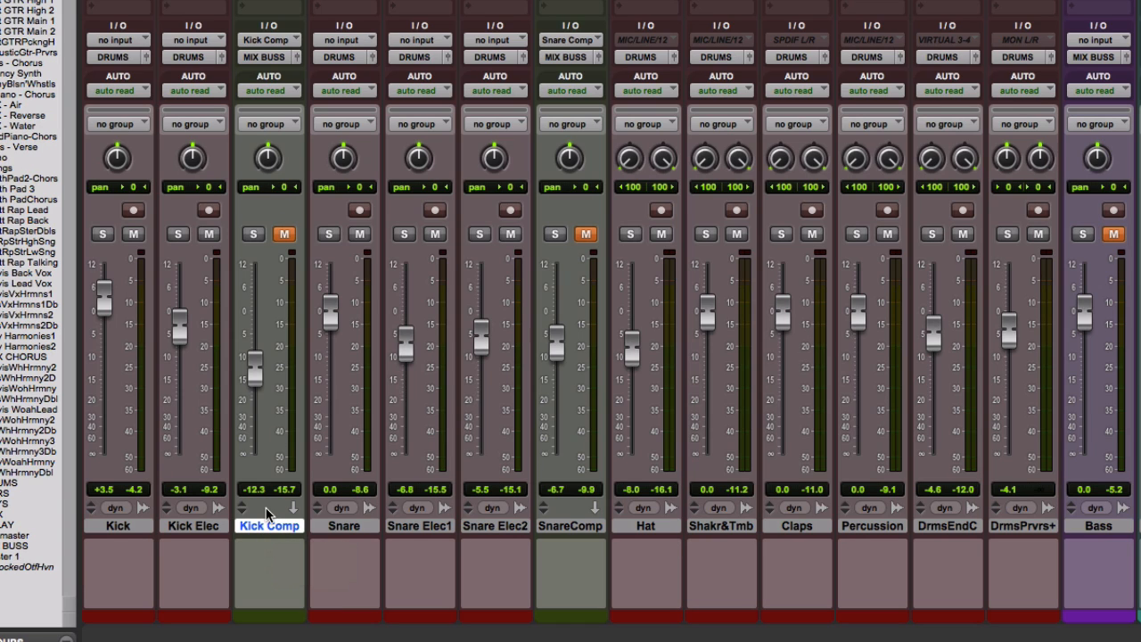
key("super+equal")
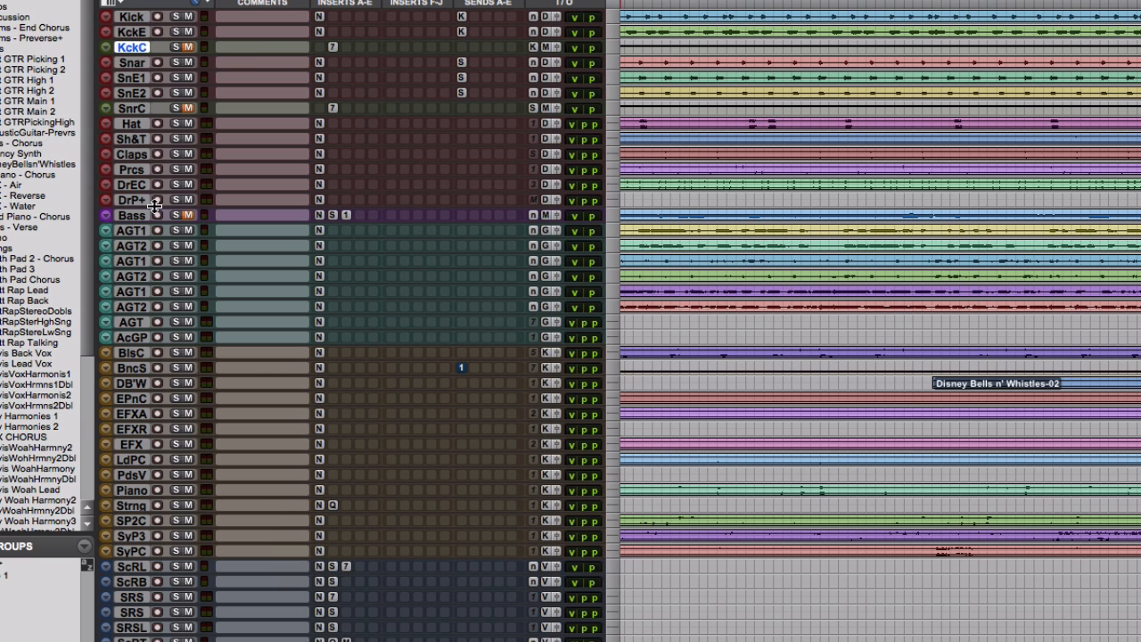
left_click_drag(154, 206, 155, 305)
scroll(865, 113, "left", 10)
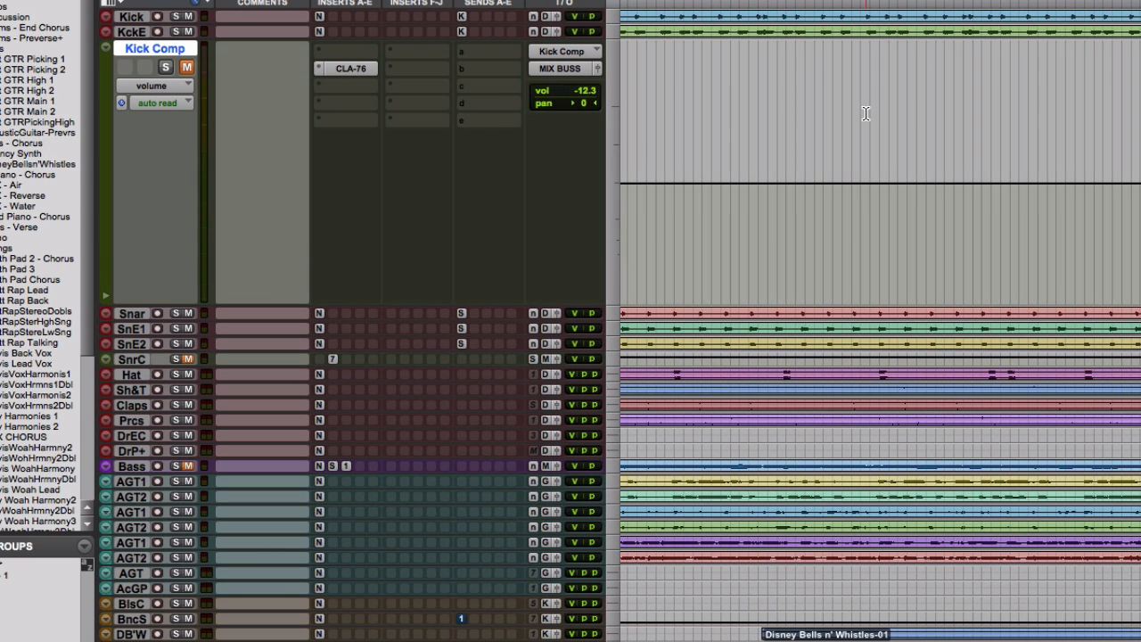
key("super+equal")
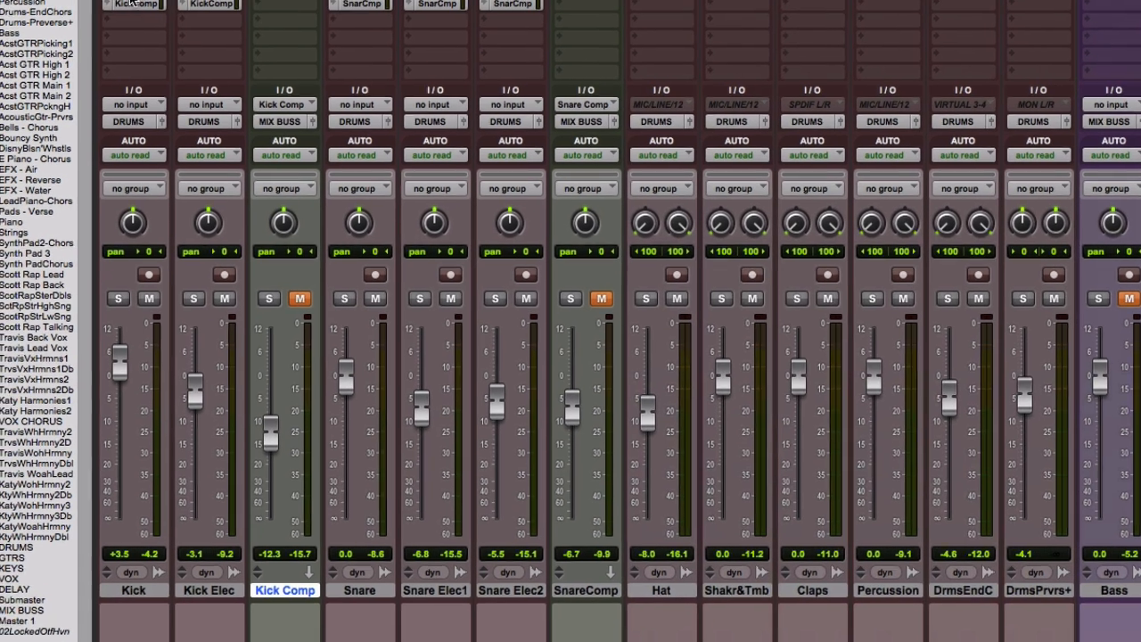
Inspect the Kick Comp send settings on the Kick and Kick Elec tracks and close the send window
left_click(143, 43)
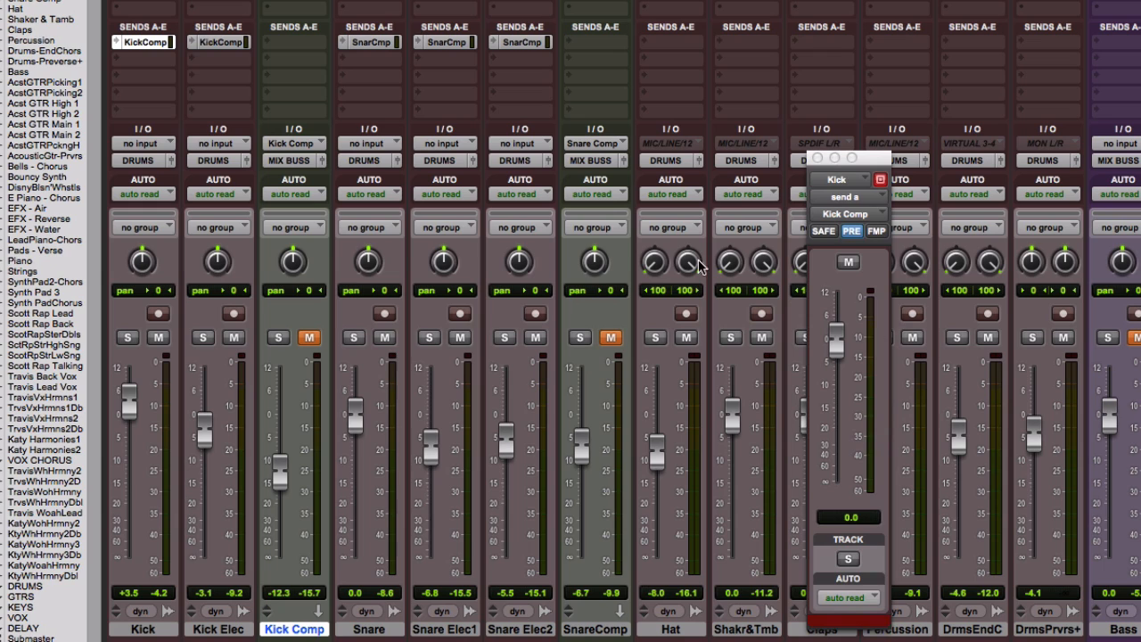
left_click(235, 43)
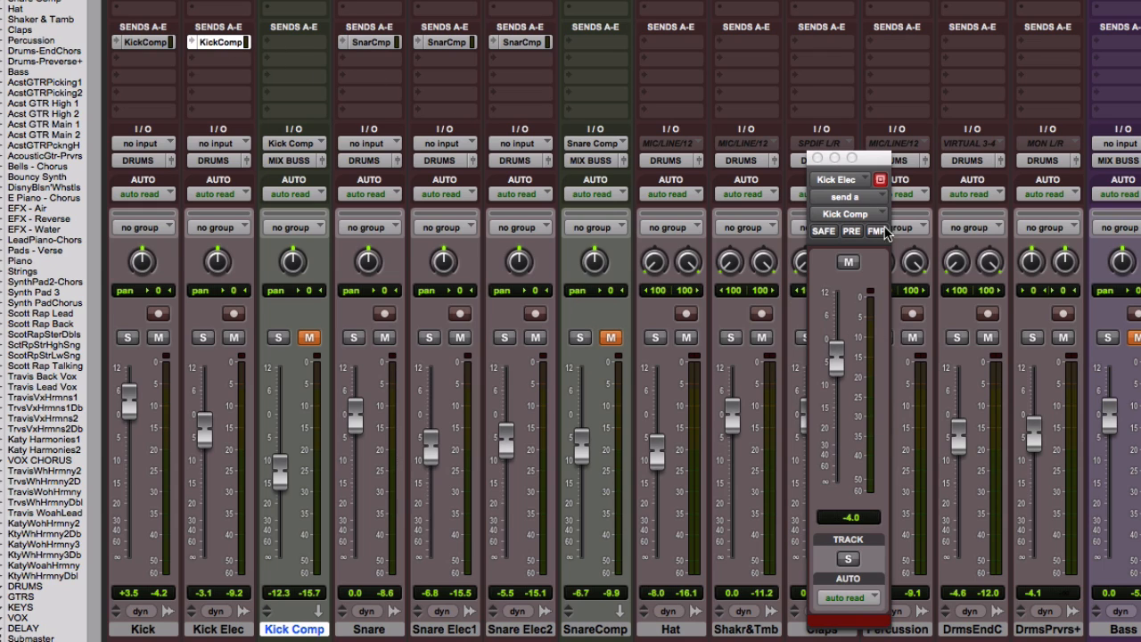
left_click(817, 158)
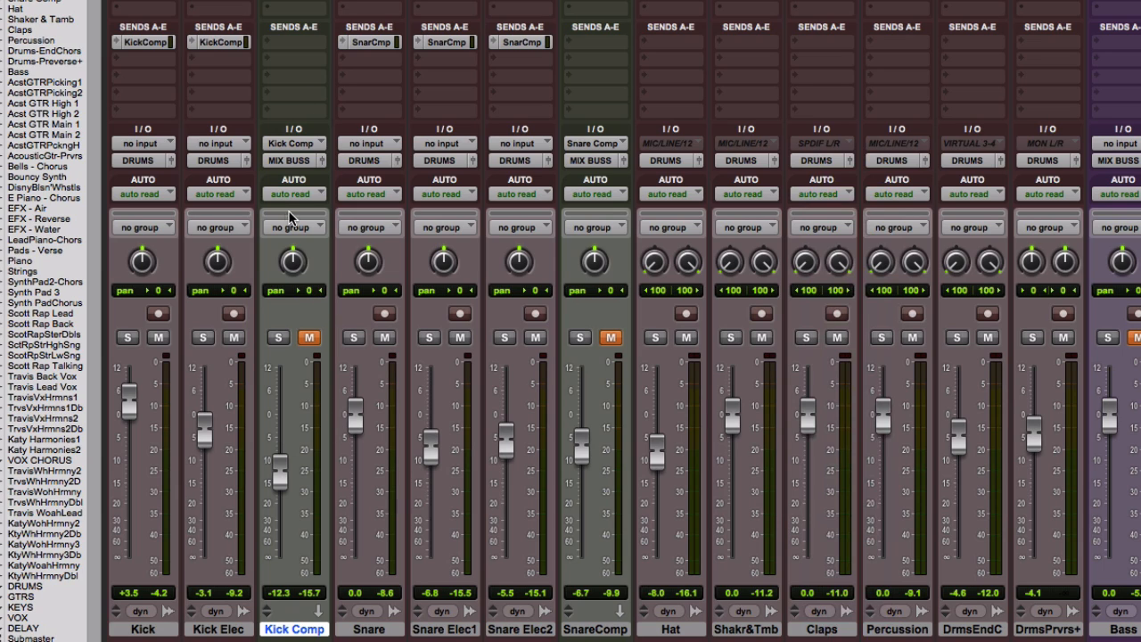
Unmute the Kick Comp track and solo it briefly
left_click(278, 337)
left_click(308, 337)
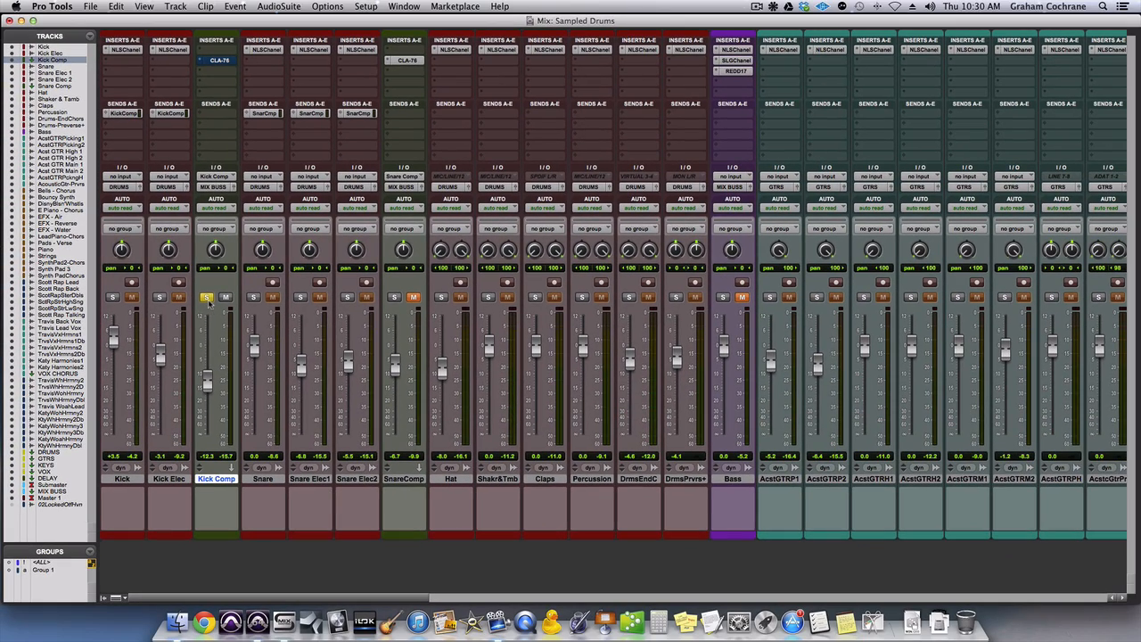
left_click(205, 298)
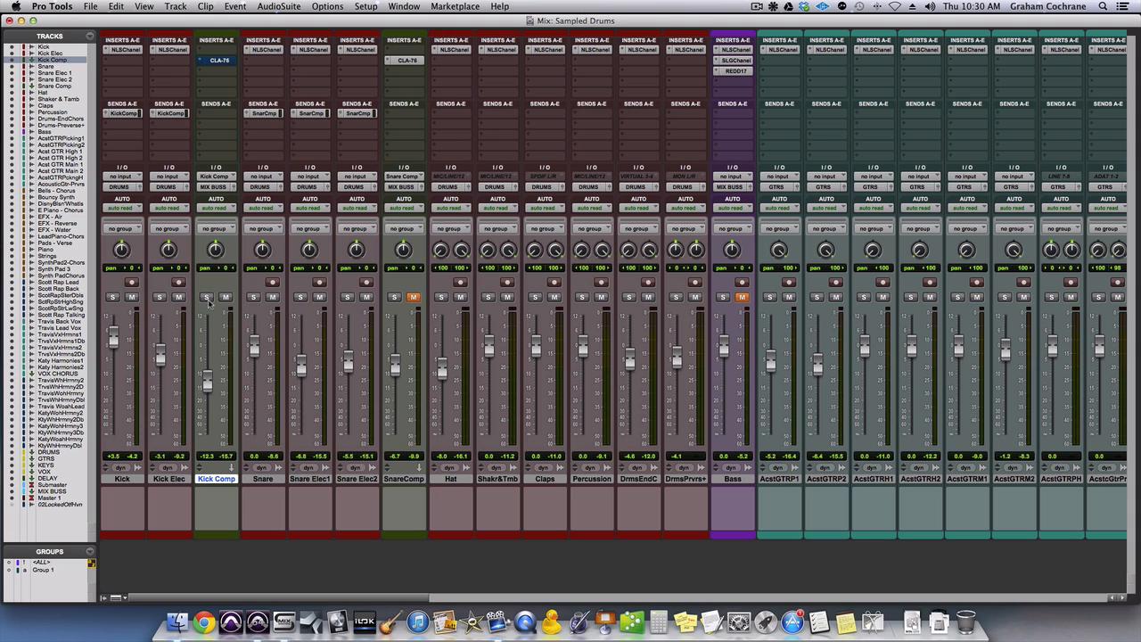
Open the CLA-76 compressor on the soloed Kick Comp track and take it out of bypass
left_click(215, 60)
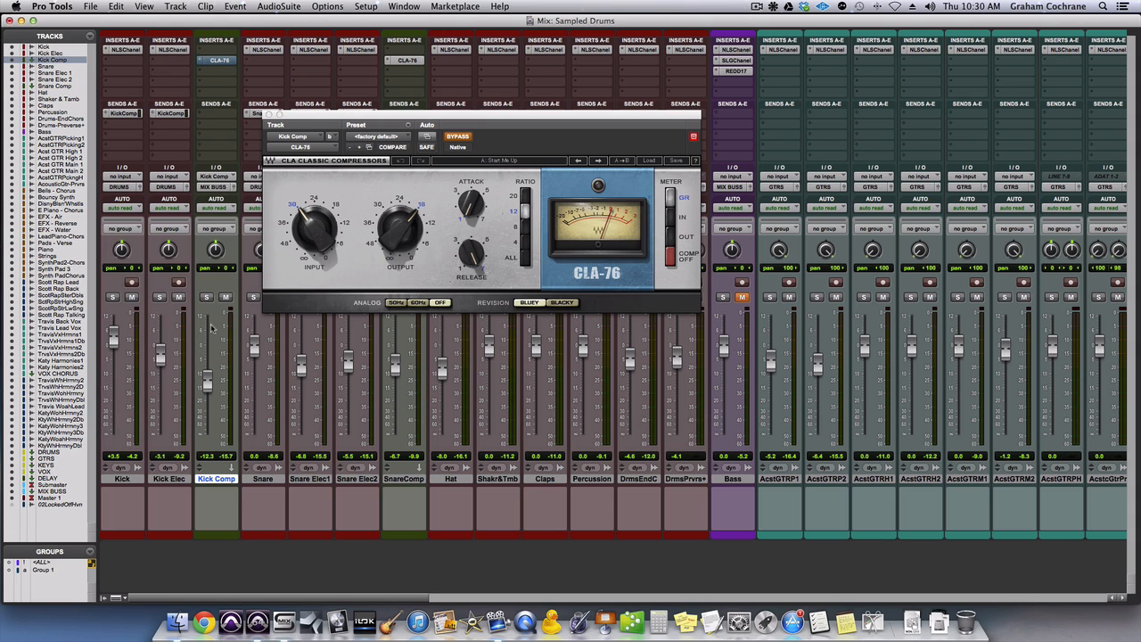
left_click(206, 297)
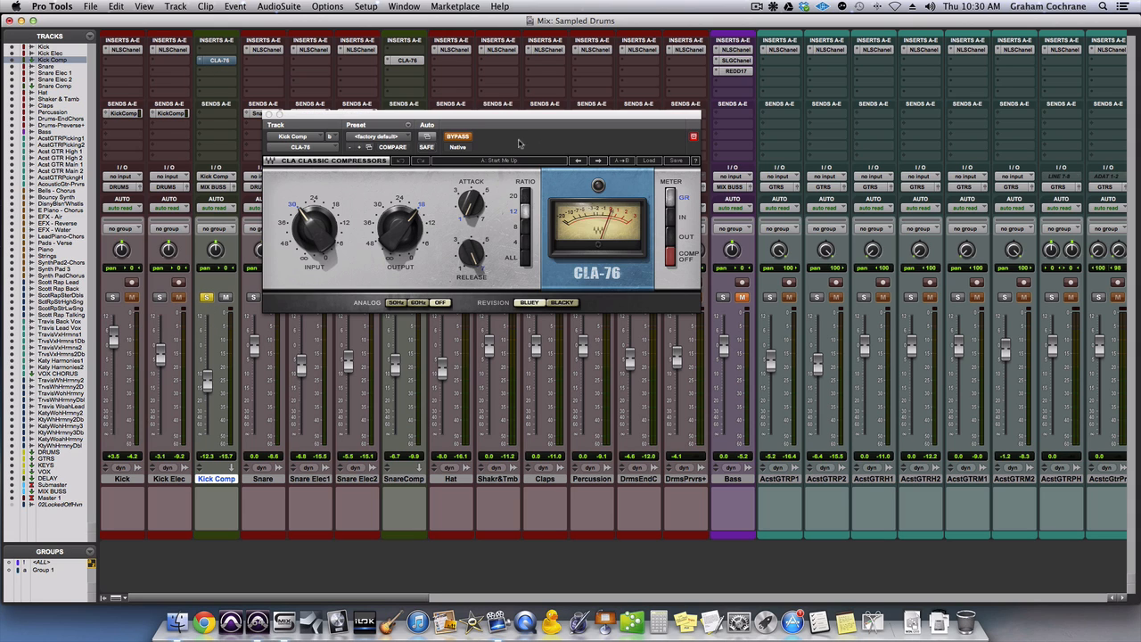
left_click_drag(500, 113, 696, 83)
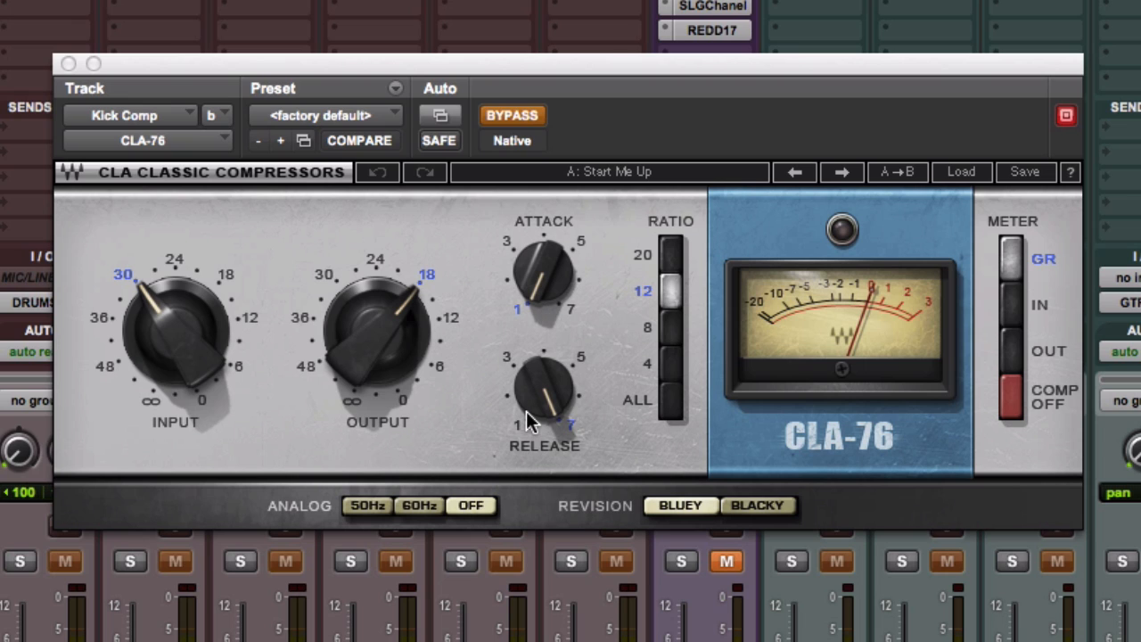
left_click(528, 115)
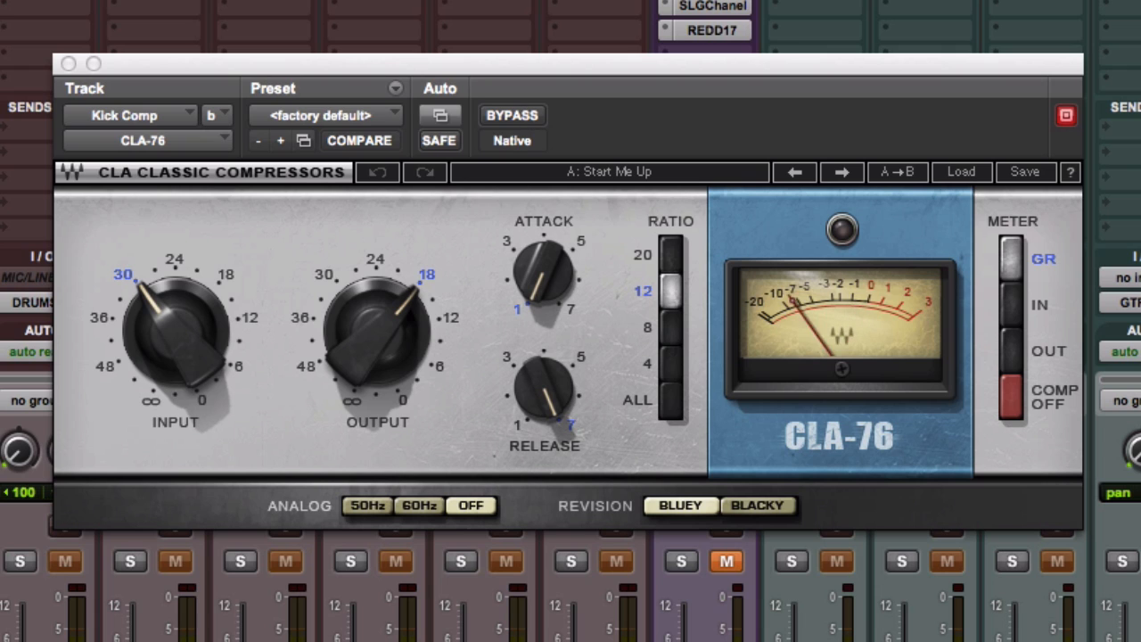
Compare the Kick Comp track with its CLA-76 compressor bypassed and engaged, leave it engaged, and close the plug-in window
left_click(506, 115)
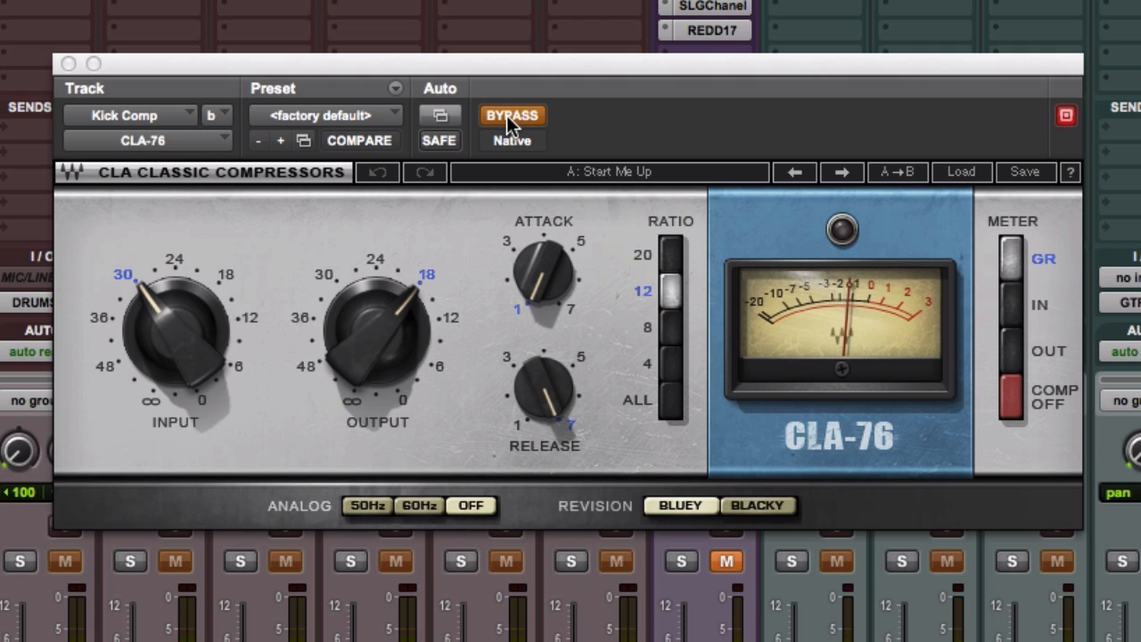
left_click(506, 115)
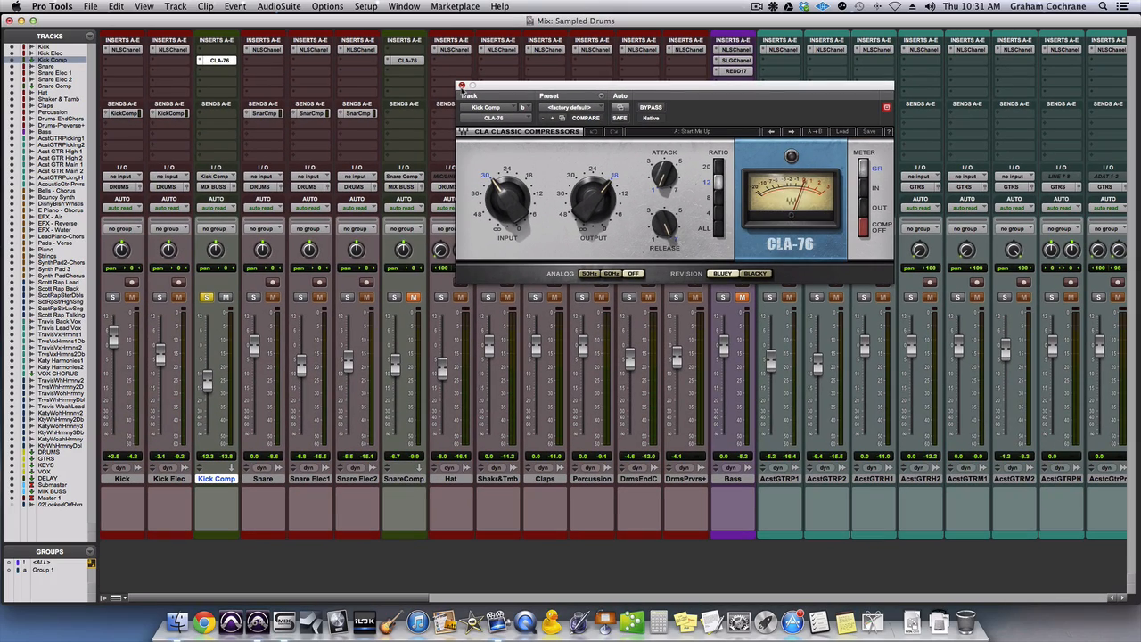
left_click(460, 86)
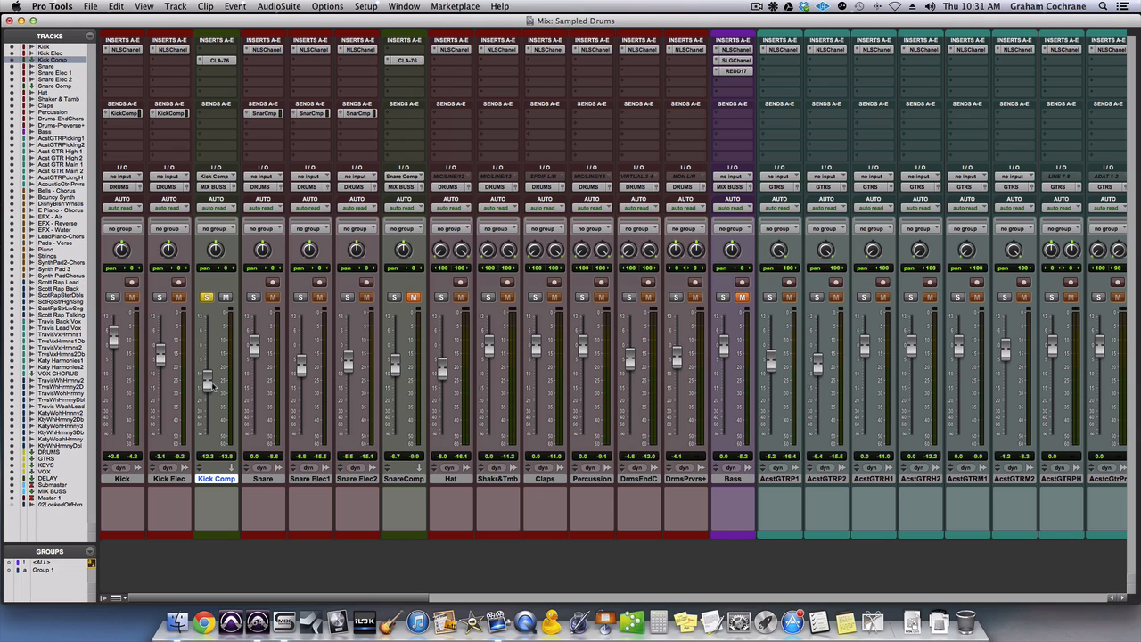
Solo the Kick and Kick Elec tracks and compare their sound with and without Kick Comp in the solo mix
left_click(114, 297)
left_click(160, 298)
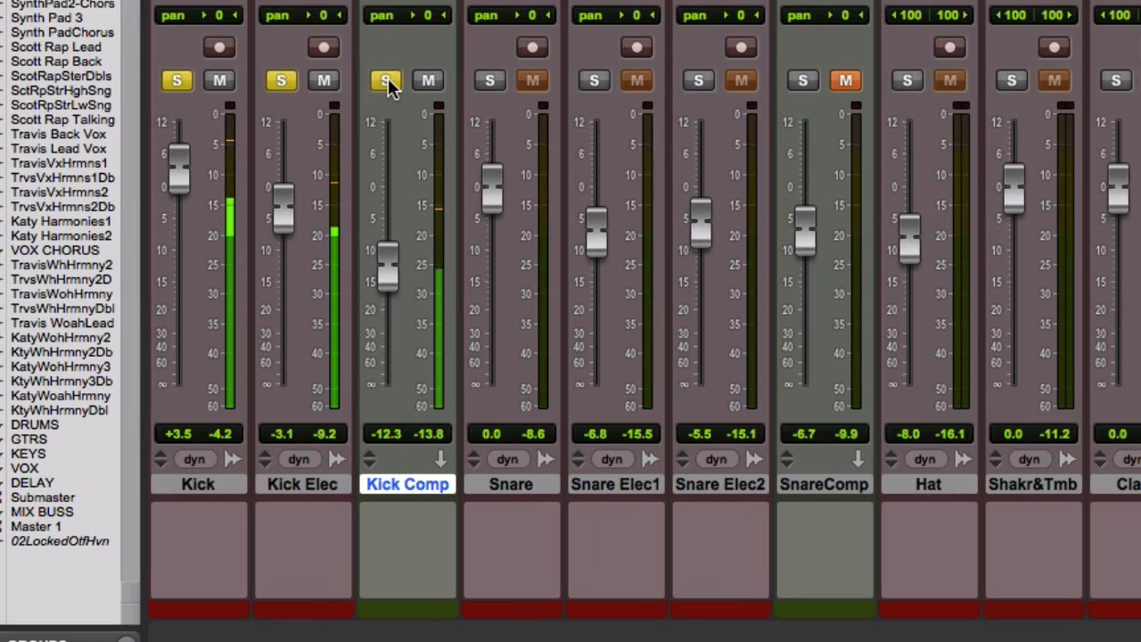
left_click(387, 82)
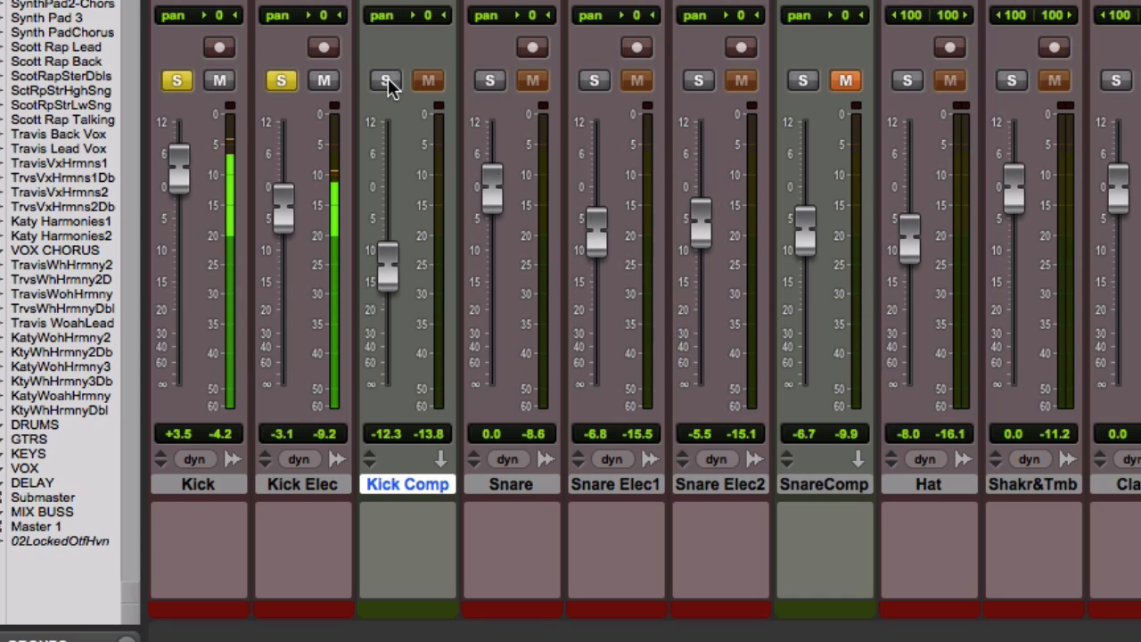
left_click(387, 82)
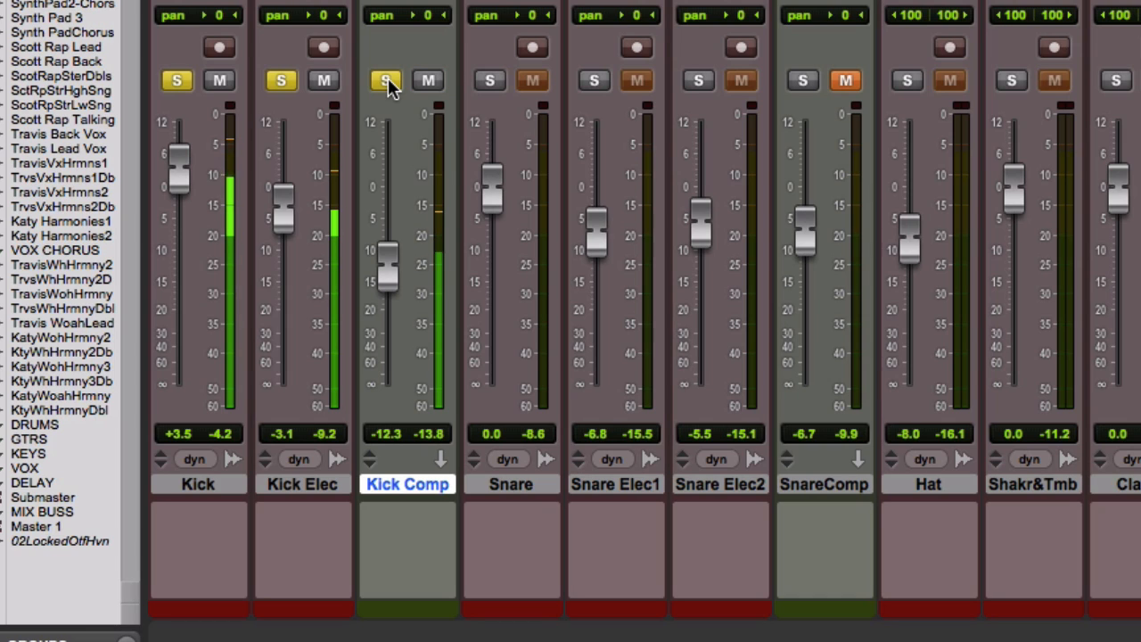
left_click(387, 82)
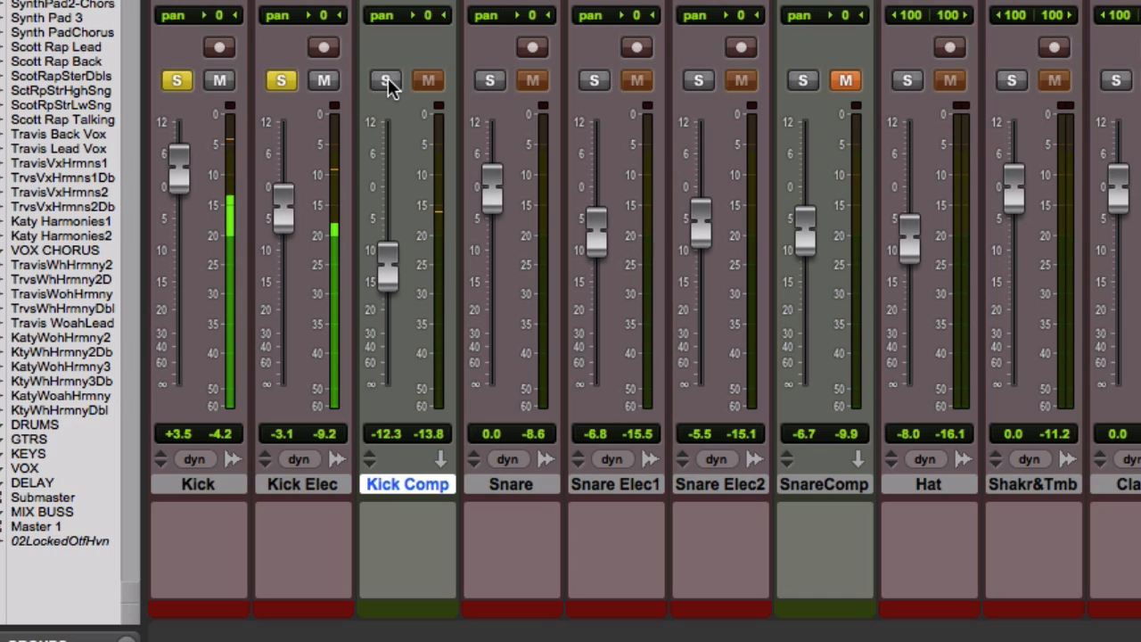
left_click(386, 82)
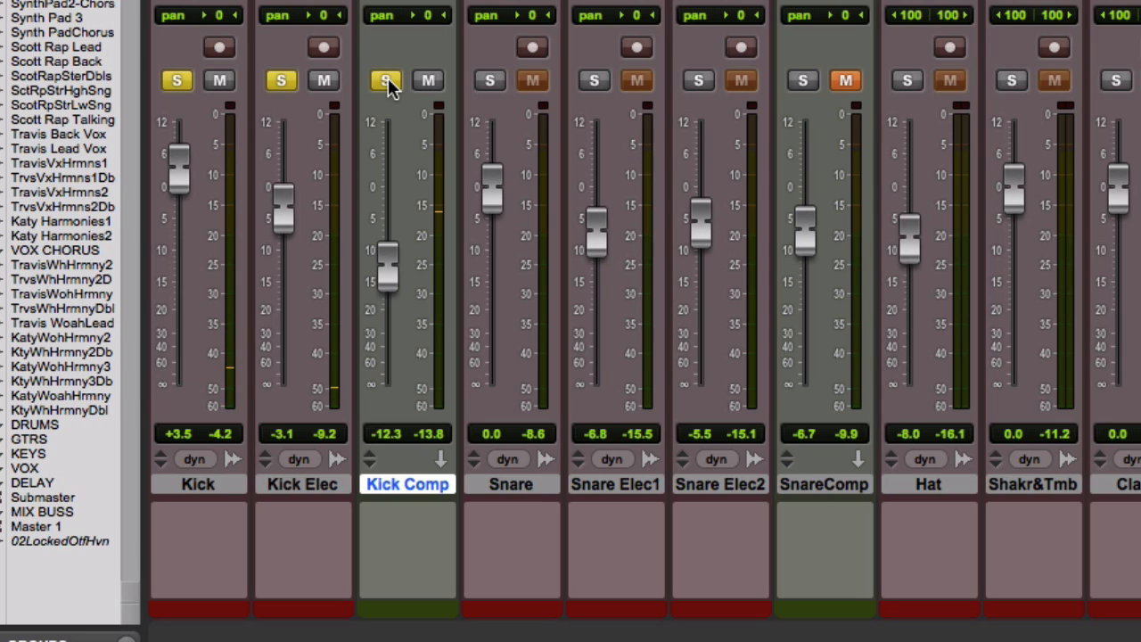
Clear the solos on the three kick tracks and solo Snare, Snare Elec 1 and Snare Elec 2 instead
left_click(385, 81)
left_click(280, 81)
left_click(176, 81)
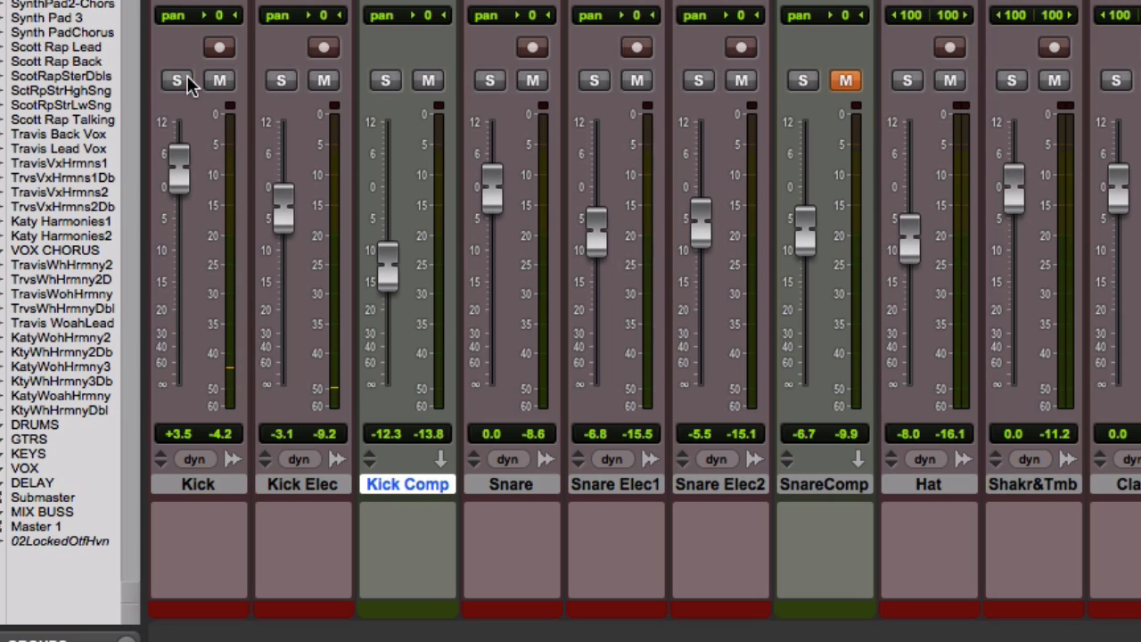
left_click(489, 82)
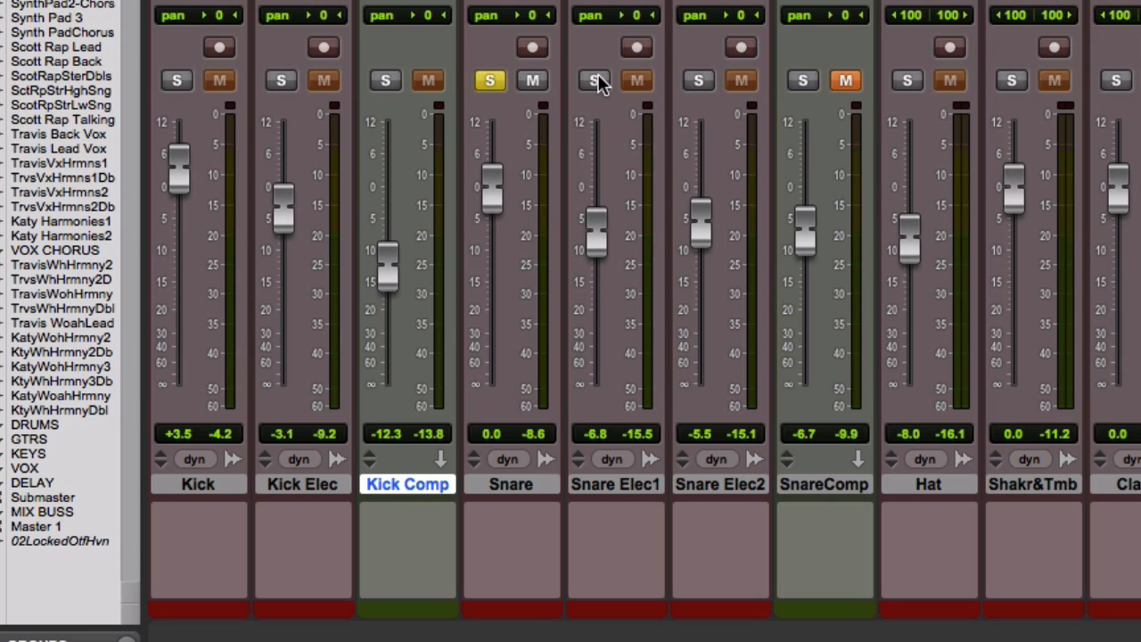
left_click(595, 81)
left_click(698, 81)
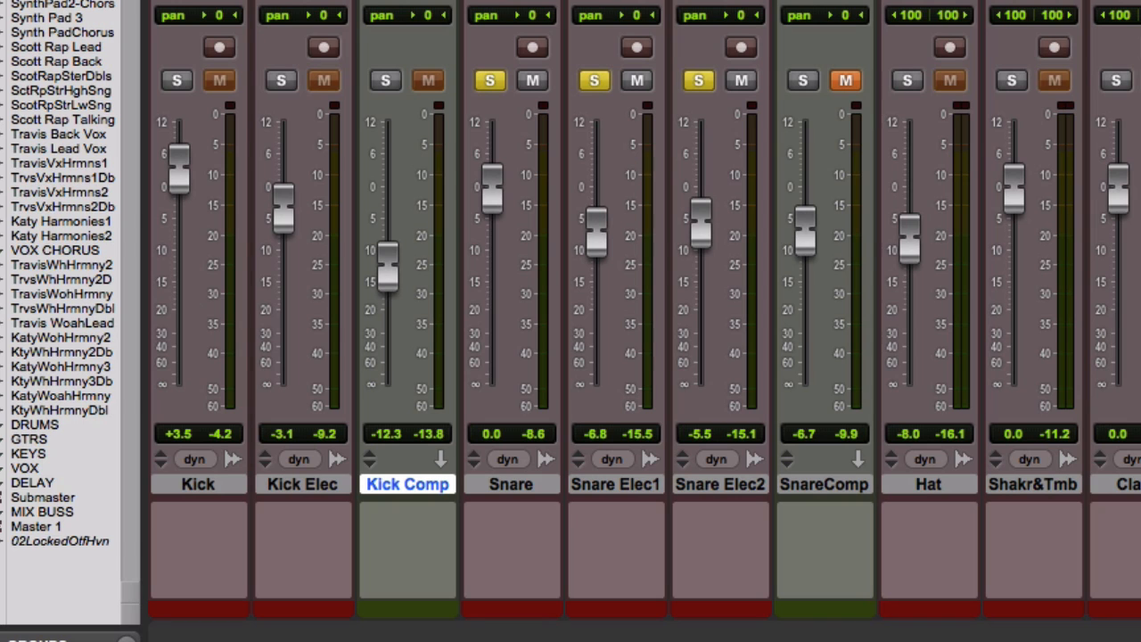
Inspect the Snare Comp send settings on the Snare, Snare Elec 1 and Snare Elec 2 tracks and close the send window
left_click(440, 22)
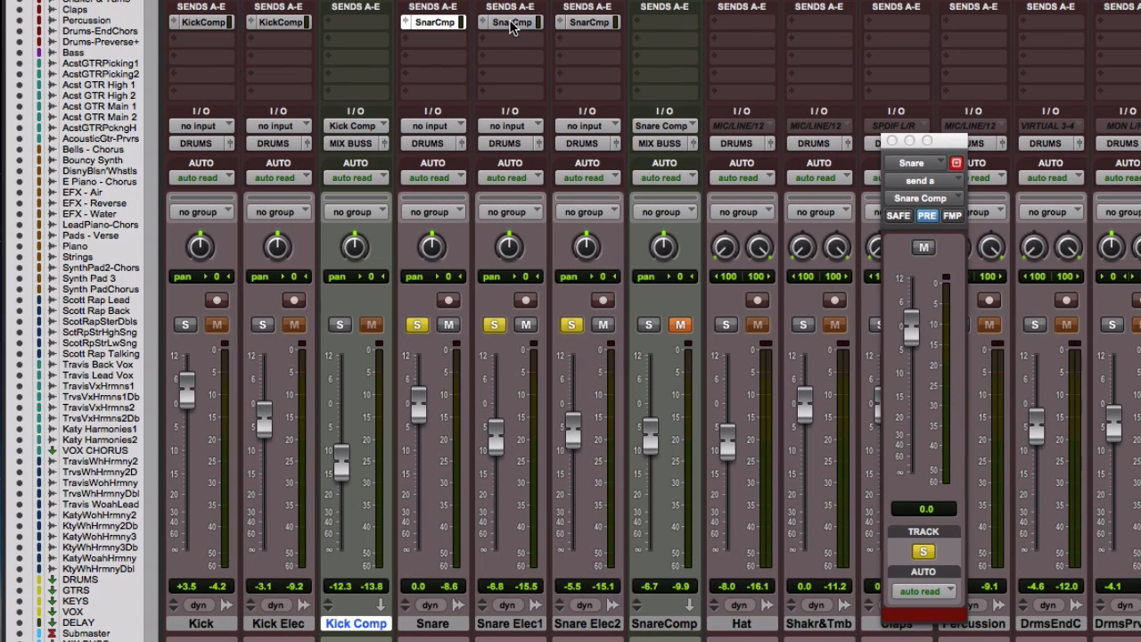
left_click(513, 24)
left_click(576, 26)
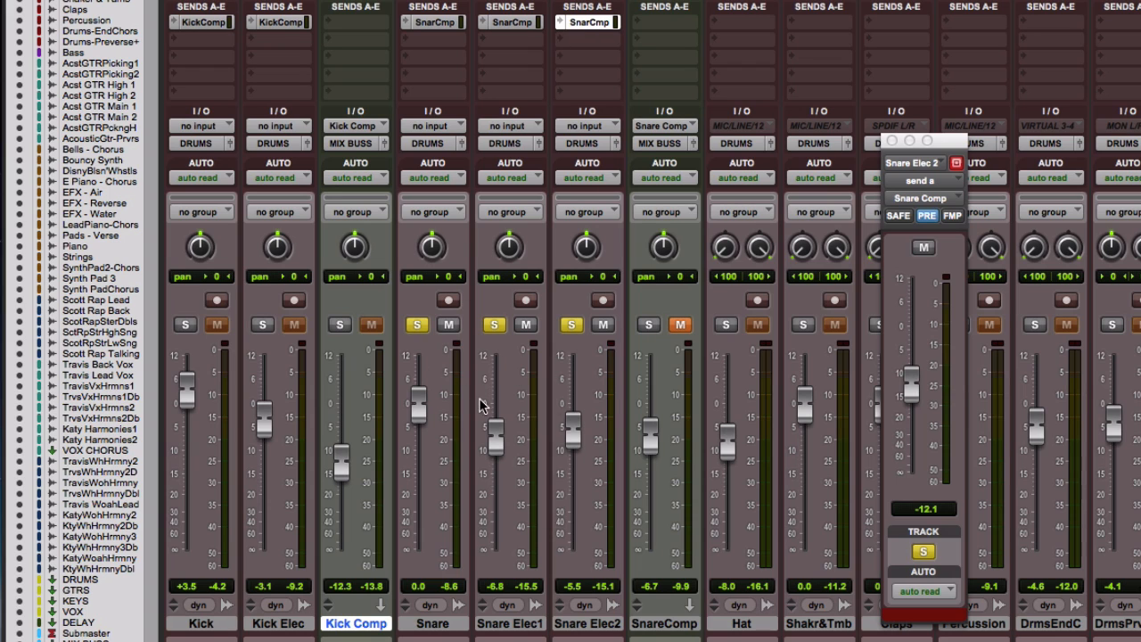
left_click(891, 141)
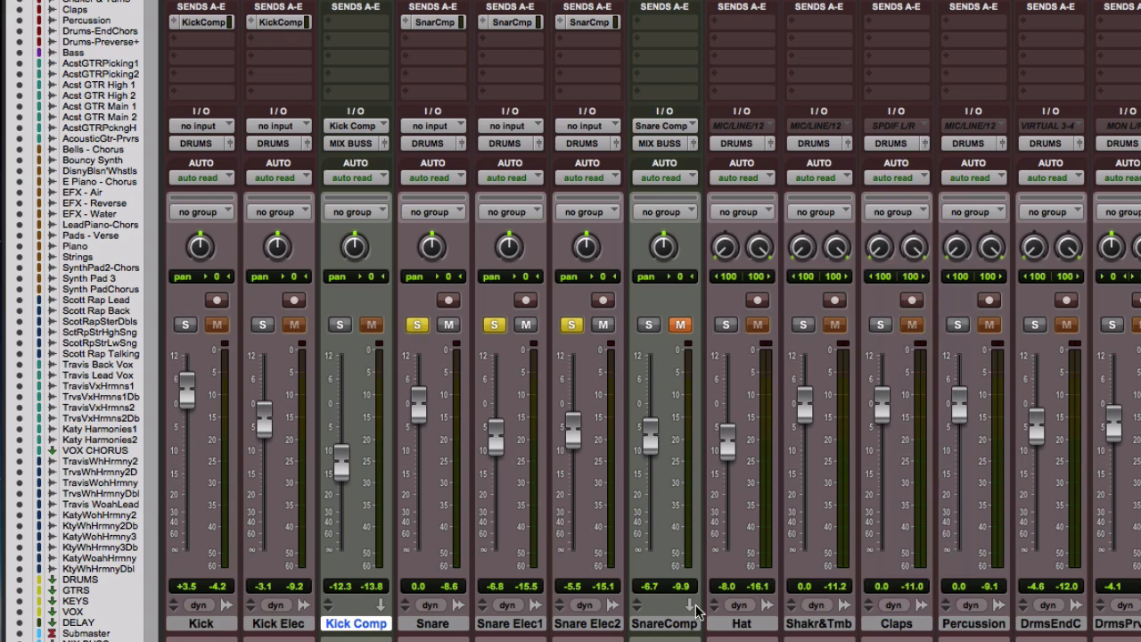
Unmute the Snare Comp track, clear the snare solos, and solo Snare Comp alone
left_click(679, 326)
left_click(571, 325, "alt")
left_click(648, 326)
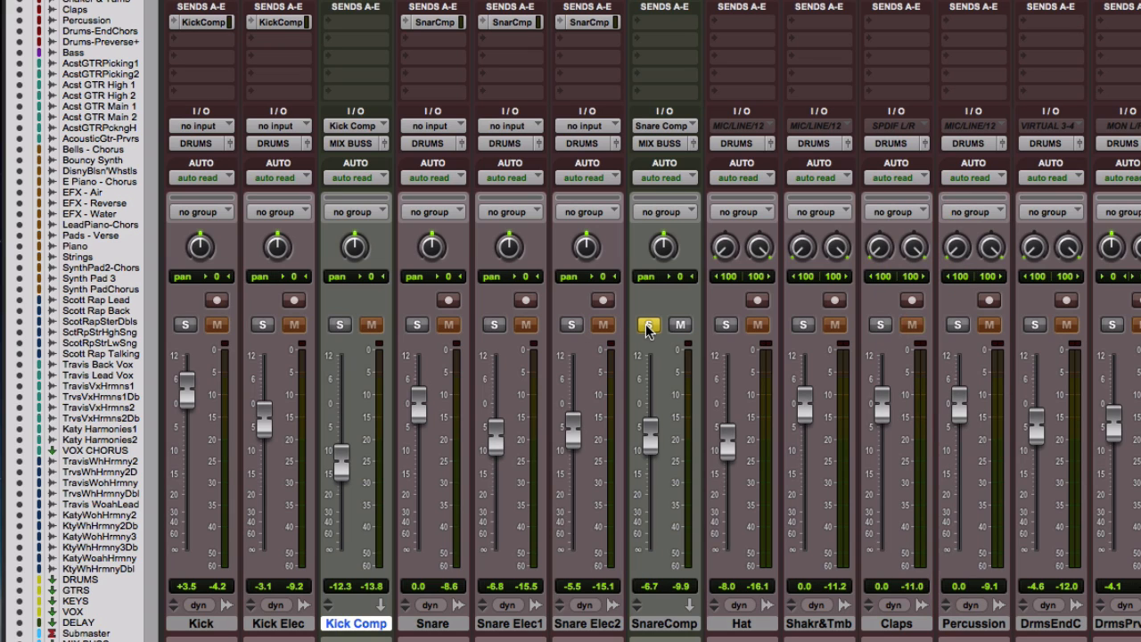
Open the CLA-76 on Snare Comp, compare its sound bypassed and engaged, leave it engaged, and close the plug-in window
left_click(661, 1)
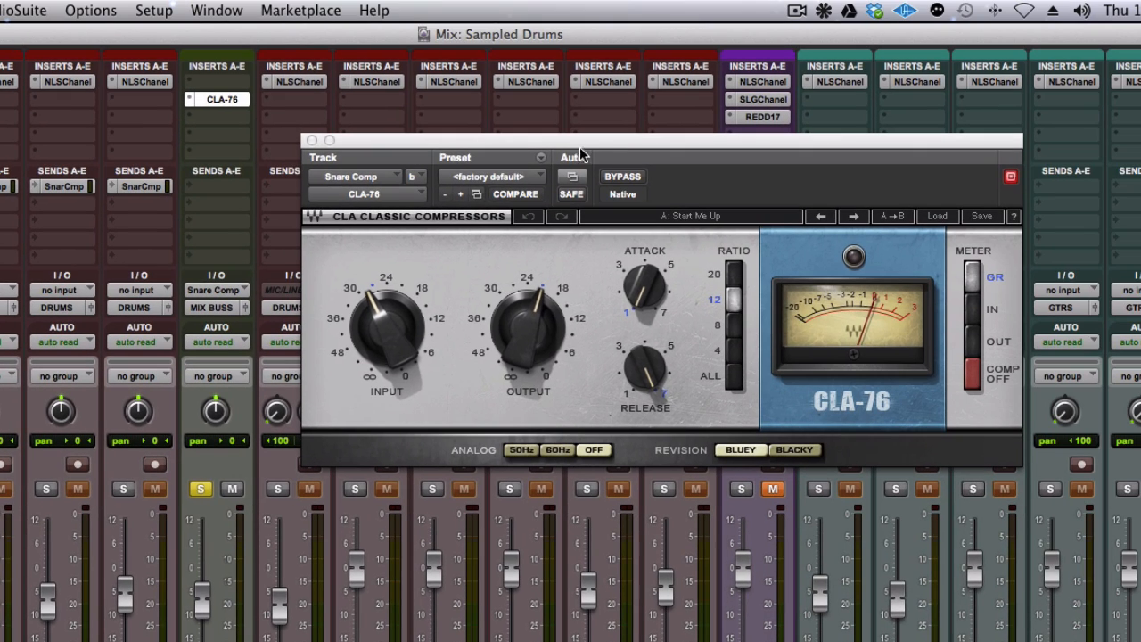
left_click(622, 178)
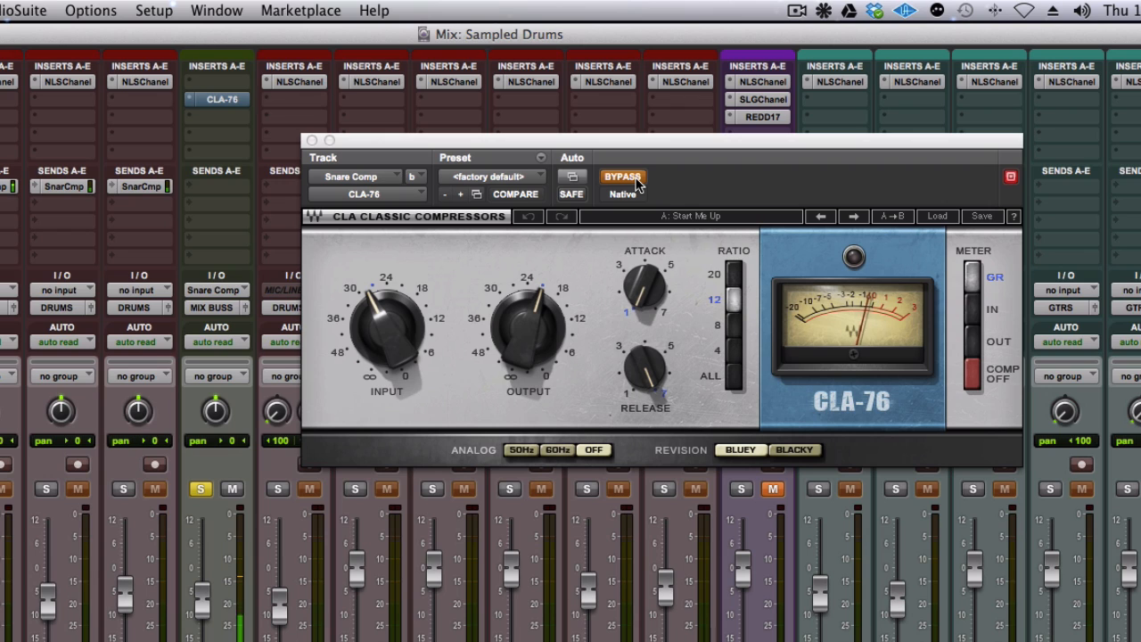
left_click(635, 177)
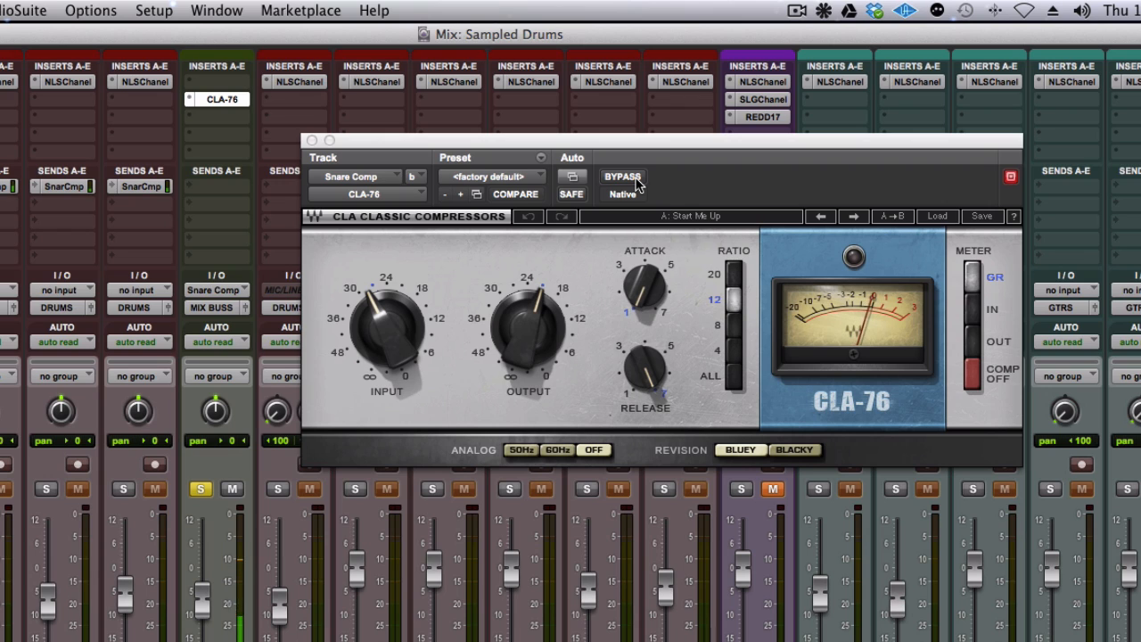
left_click(635, 178)
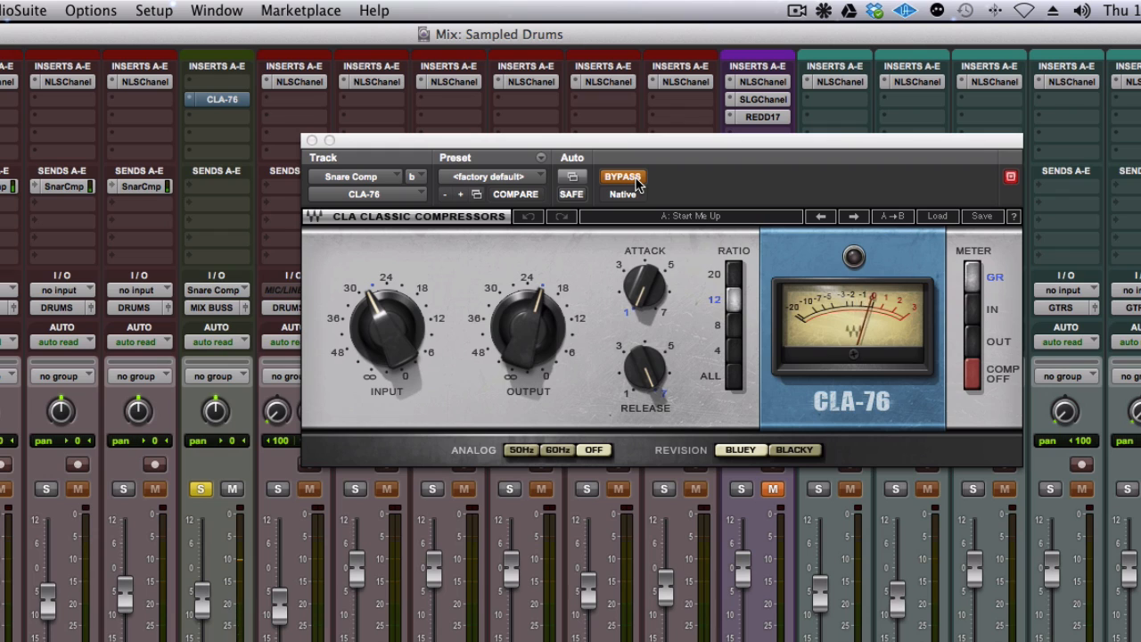
left_click(636, 179)
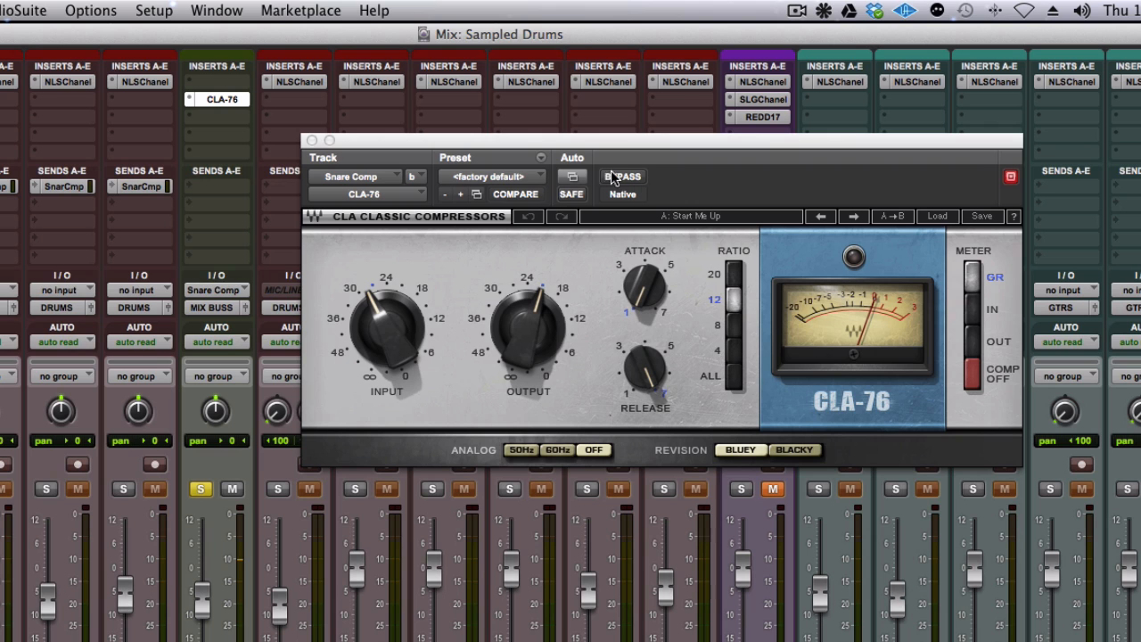
left_click(311, 140)
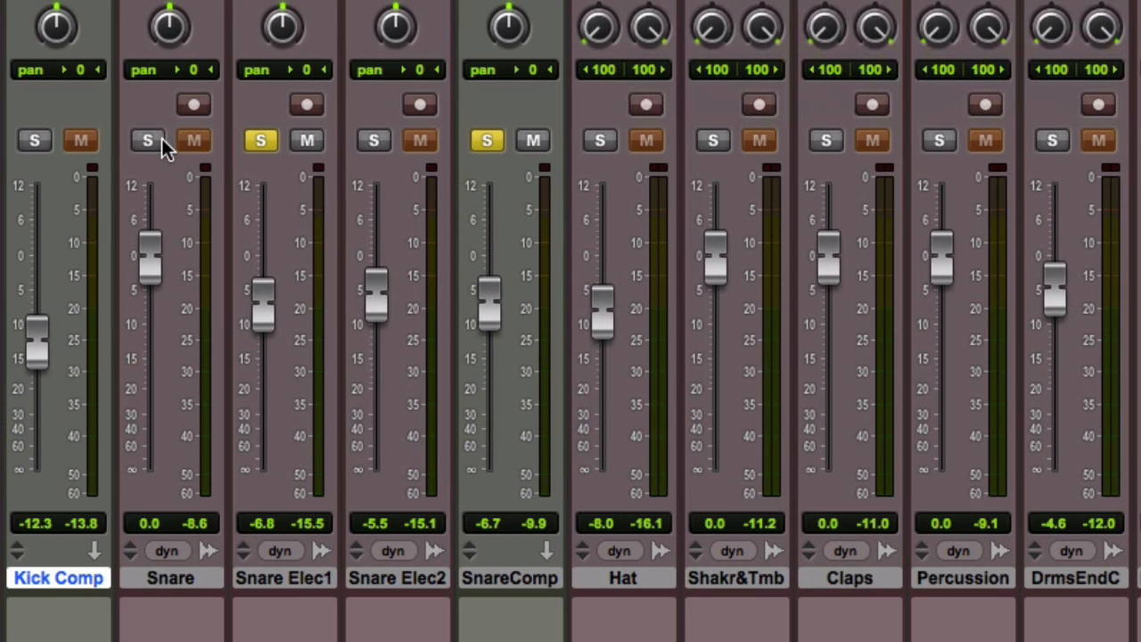
Solo the Snare and Snare Elec 2 tracks alongside Snare Elec 1 and Snare Comp and start playback
left_click(148, 139)
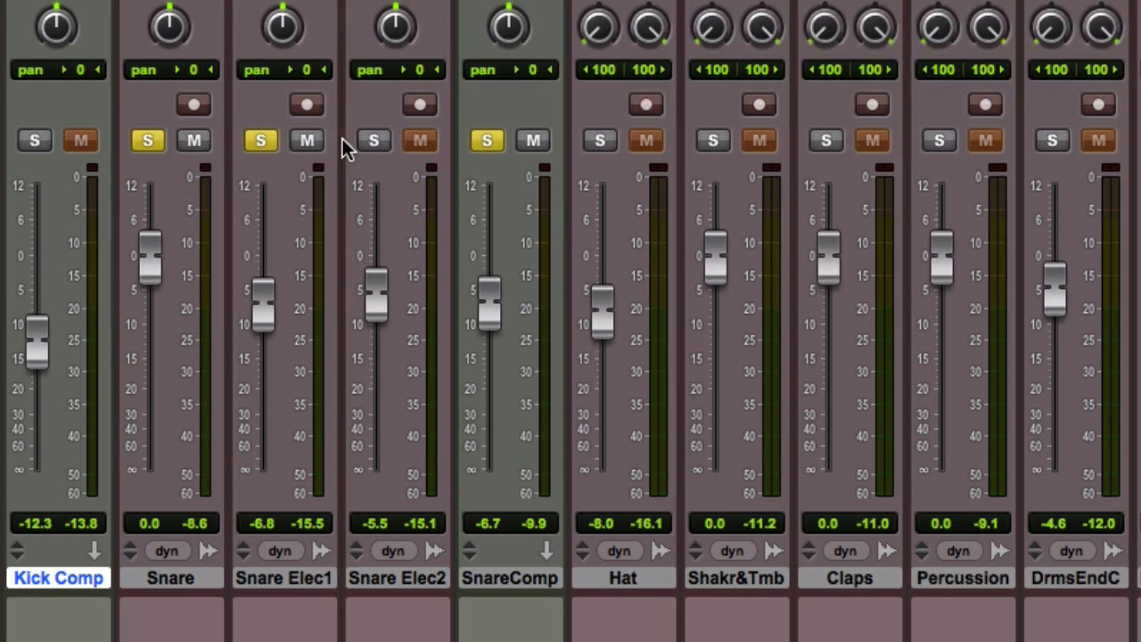
left_click(373, 140)
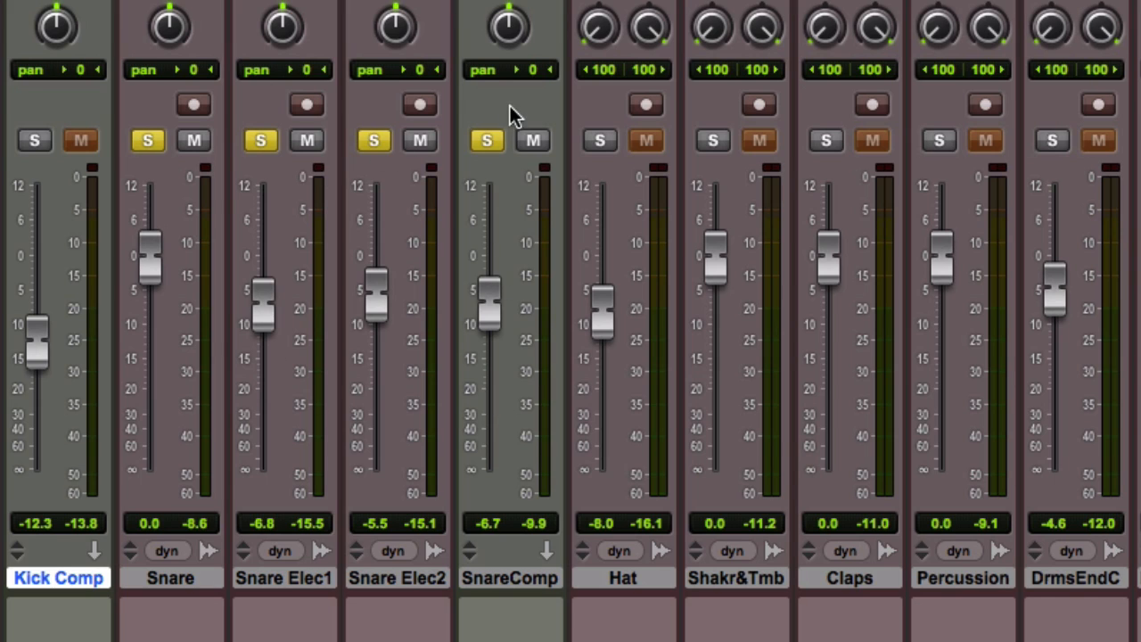
key("space")
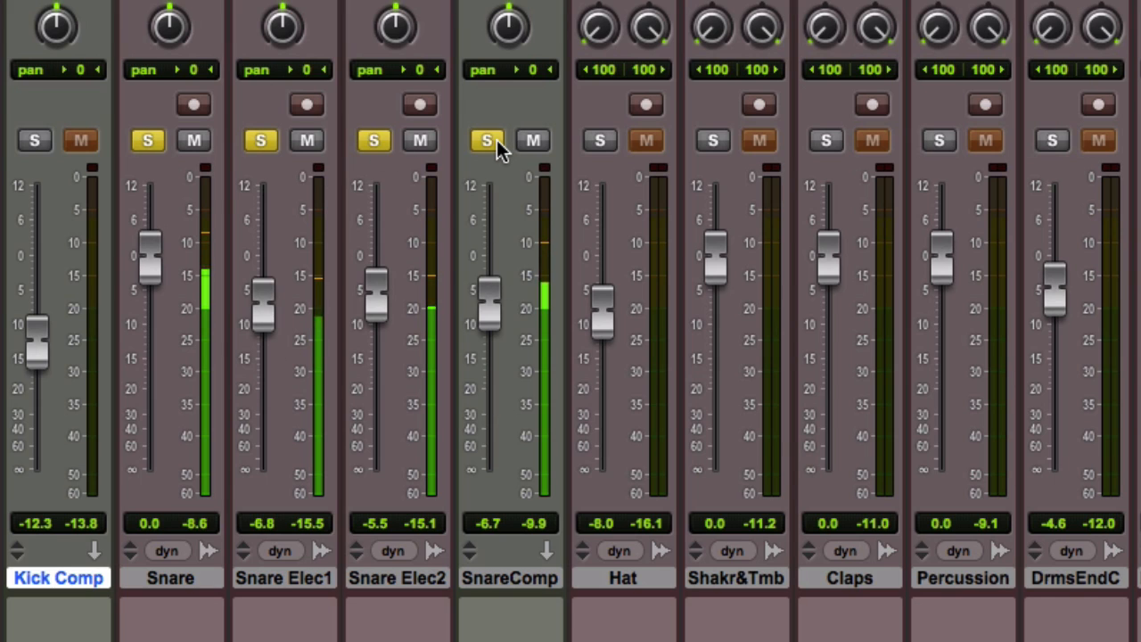
Compare the soloed snares with and without Snare Comp during playback, leaving Snare Comp out of the solo
left_click(487, 139)
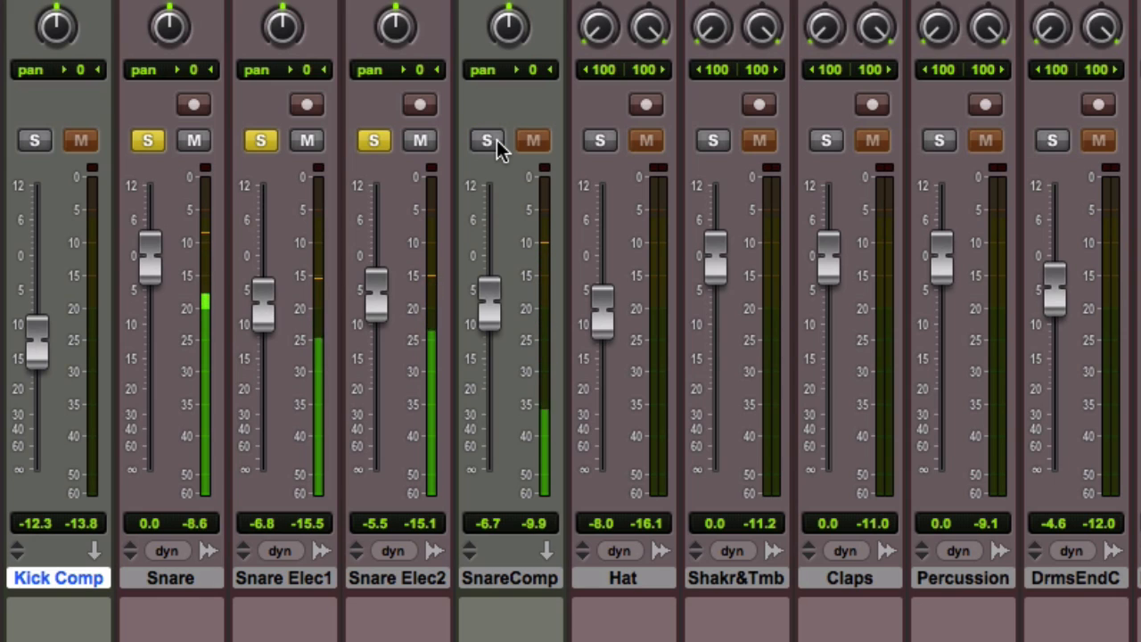
left_click(497, 139)
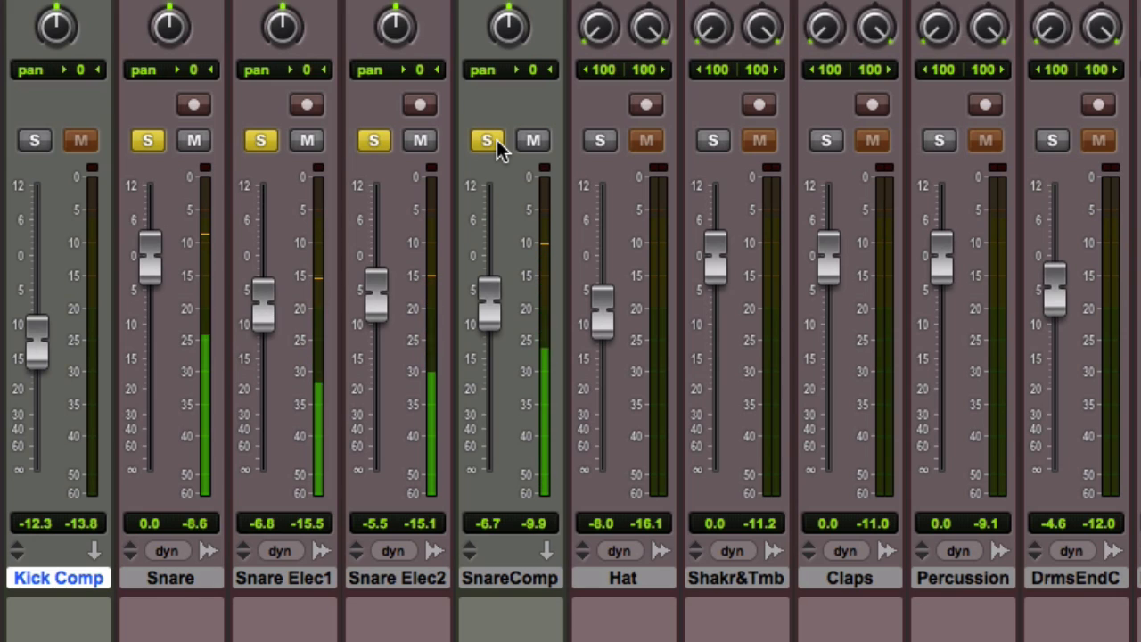
left_click(496, 140)
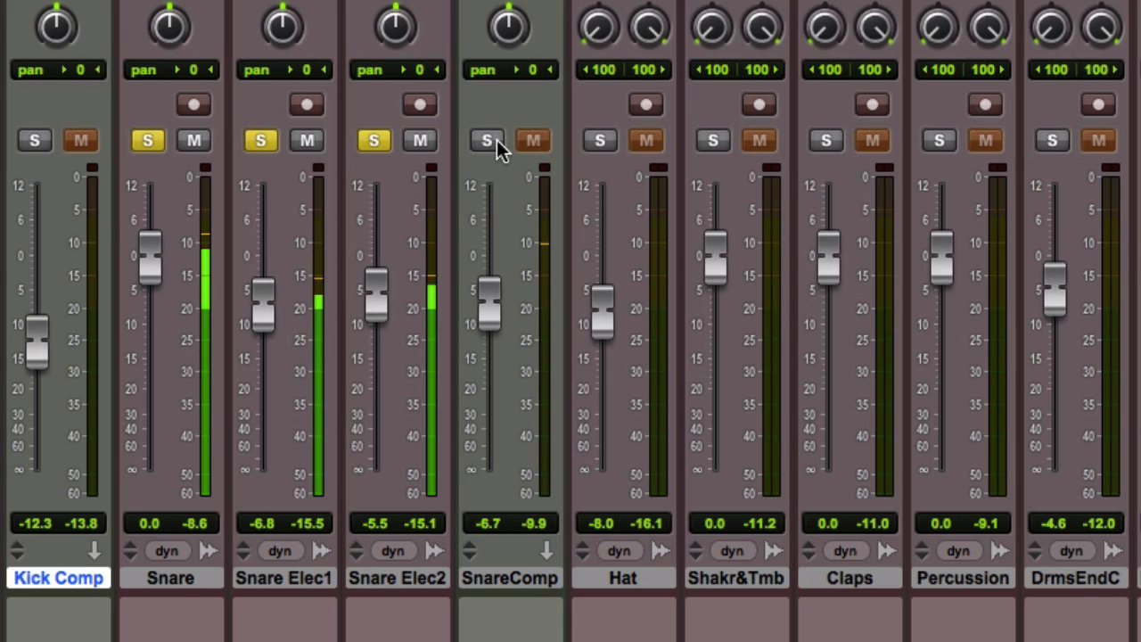
left_click(496, 140)
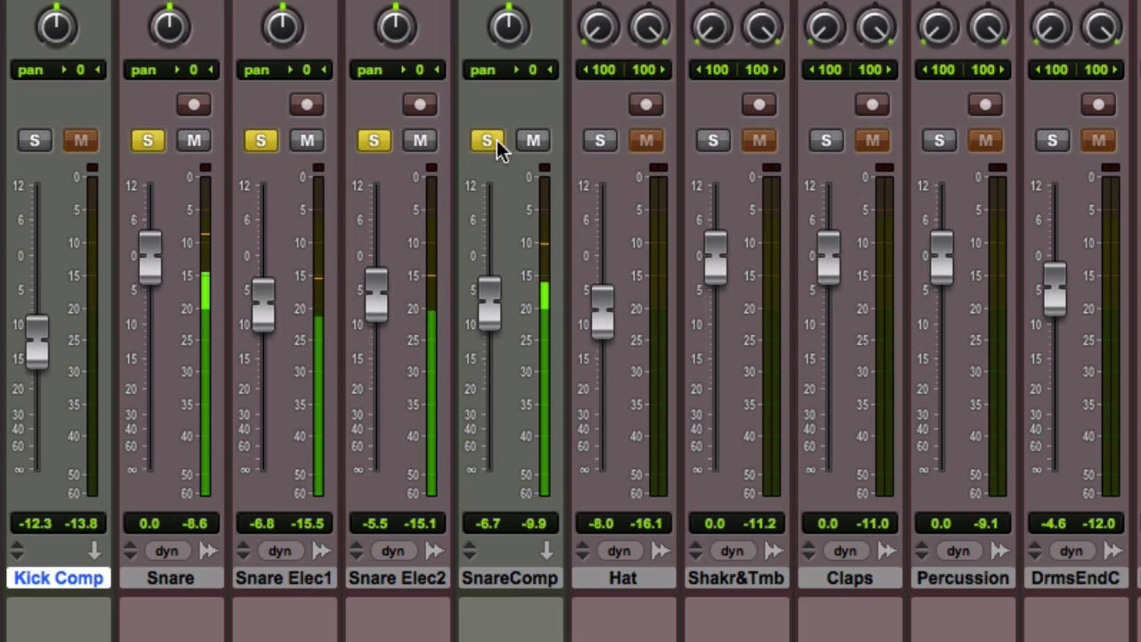
left_click(497, 140)
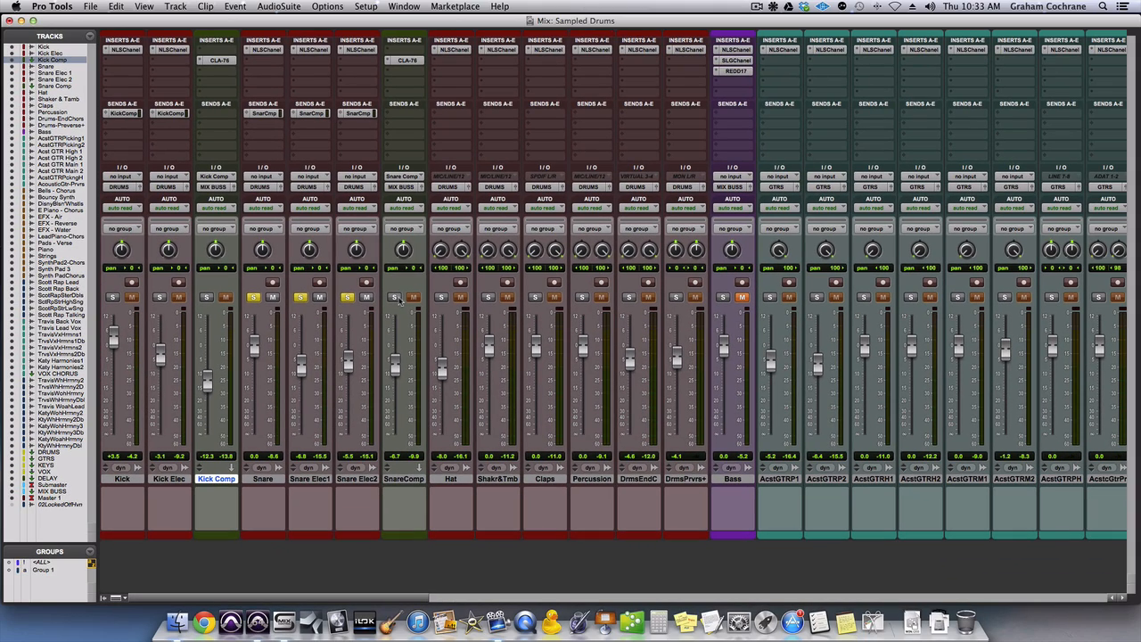
Clear all snare solos and move the Snare Comp track directly after Kick Comp in the mixer
left_click(353, 300)
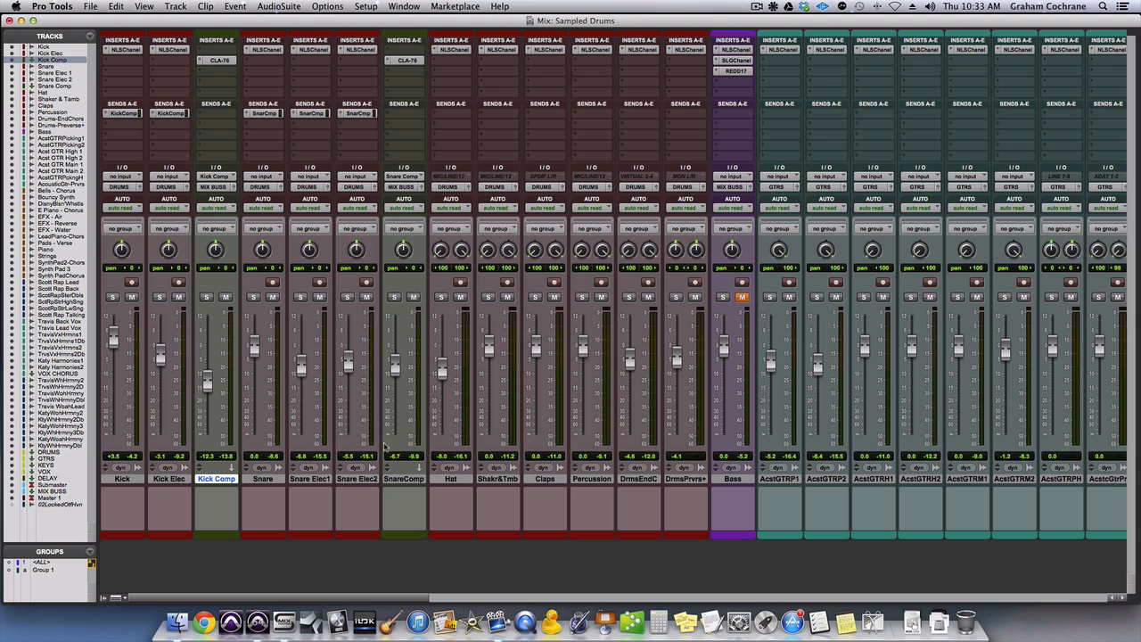
left_click_drag(399, 482, 236, 482)
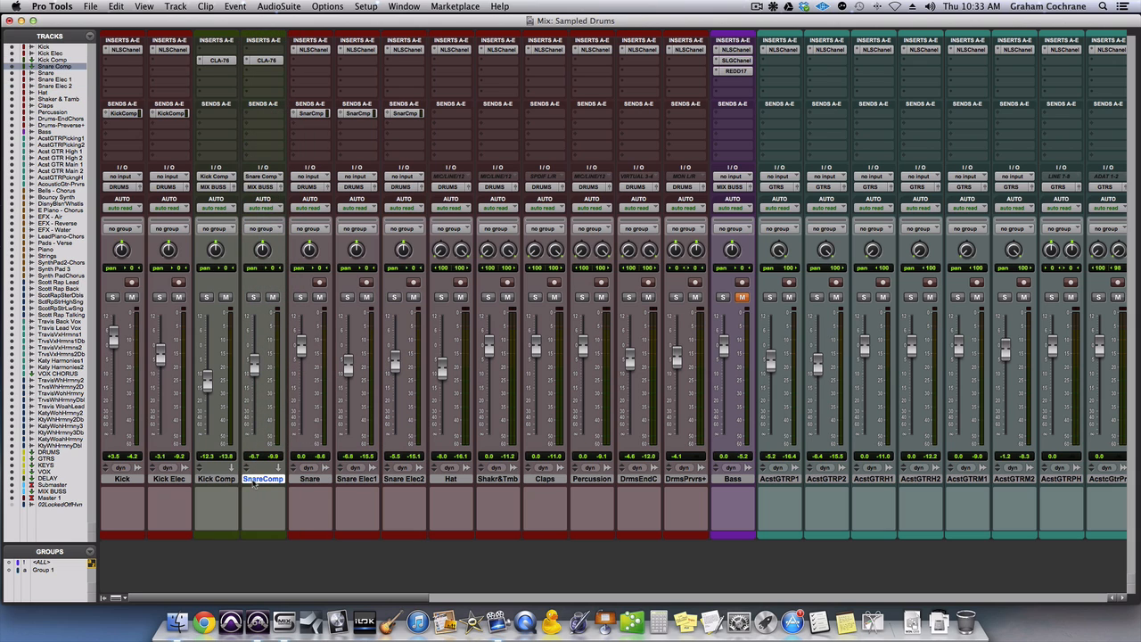
Create an Edit and Mix group containing the Kick Comp and Snare Comp tracks
left_click(231, 483, "shift")
key("super+g")
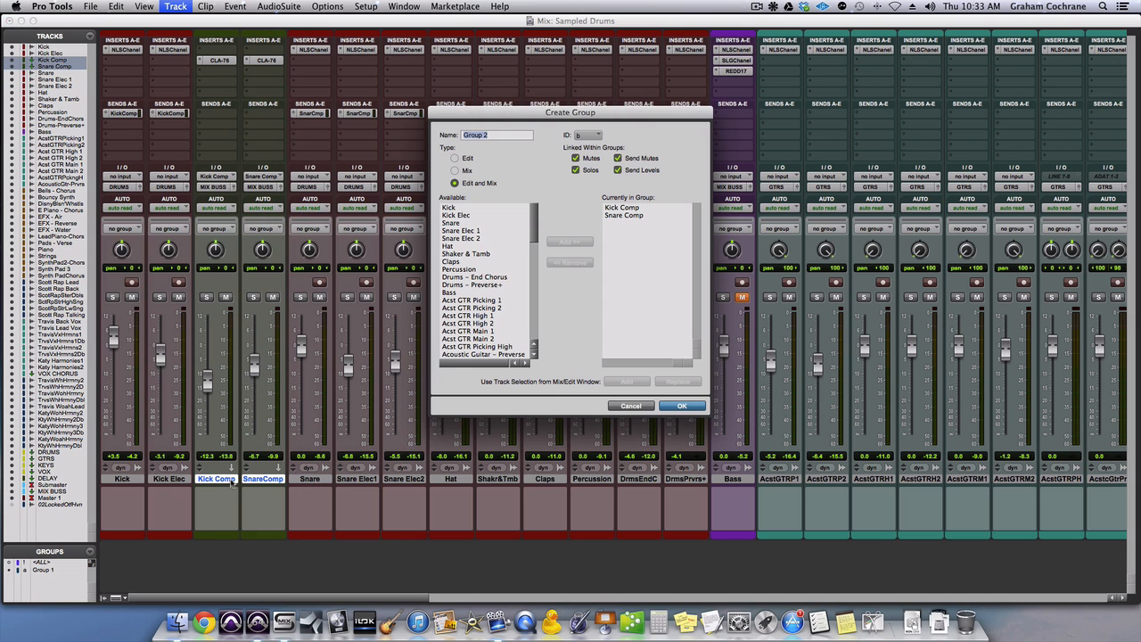
key("Return")
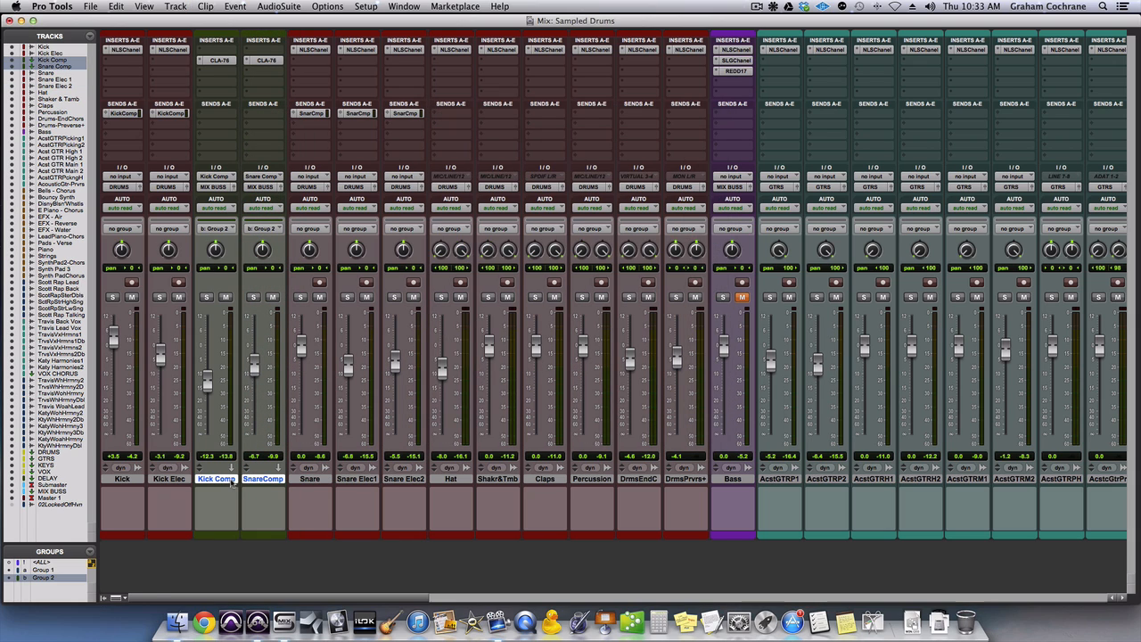
Mute the grouped Kick Comp and Snare Comp tracks and unmute the GTRS, KEYS, VOX and DELAY tracks
left_click(273, 298)
scroll(738, 303, "right", 15)
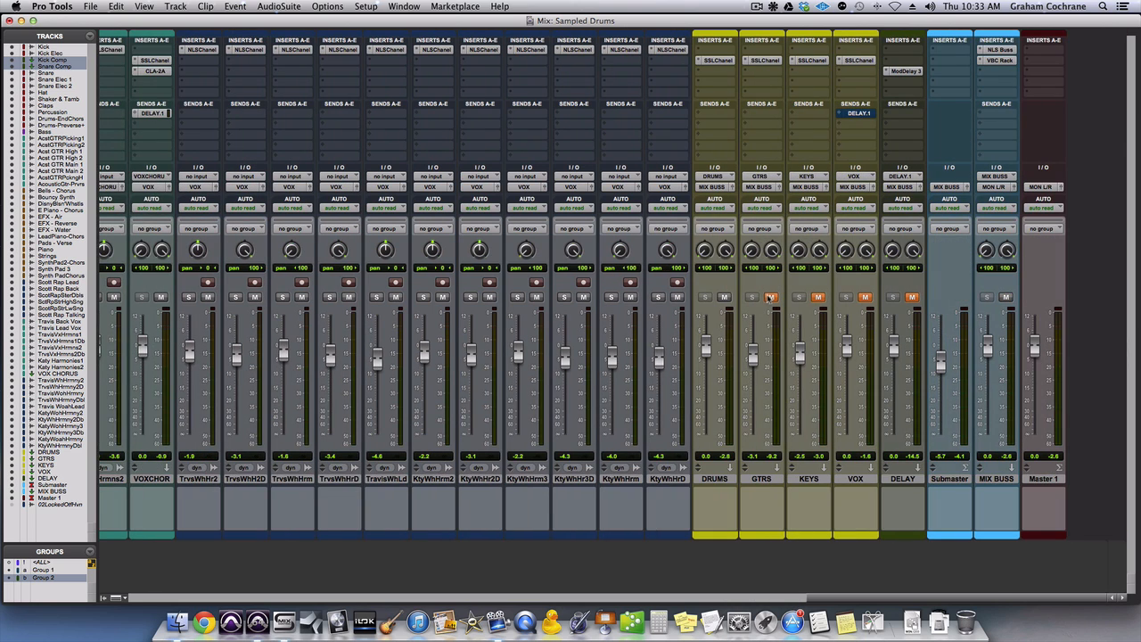
left_click(770, 299)
scroll(911, 300, "right", 5)
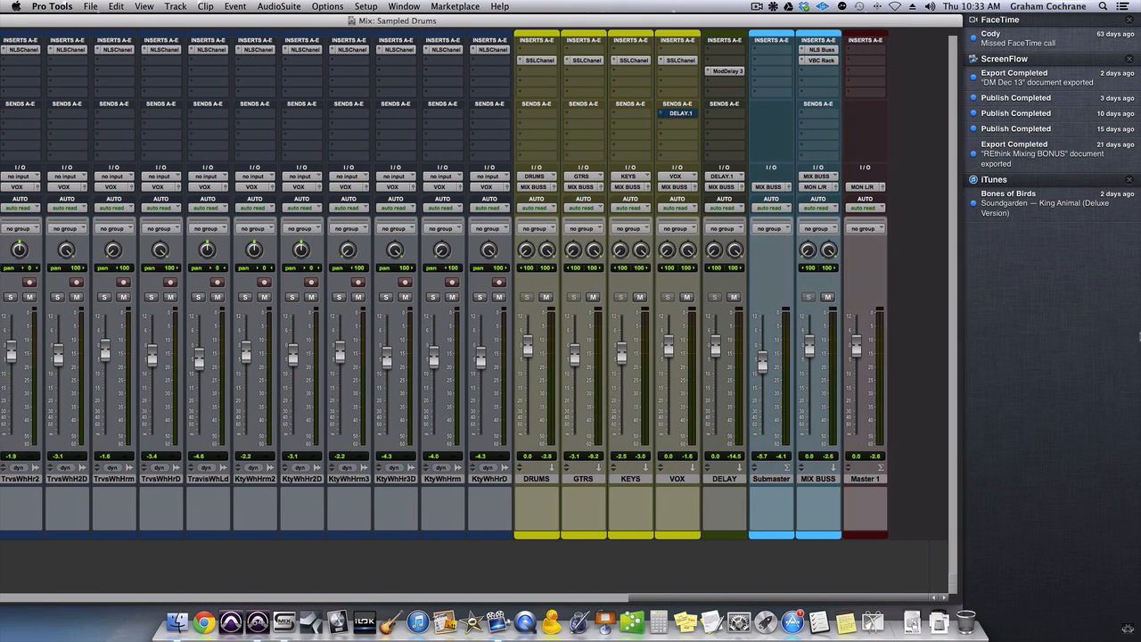
Compare the full mix during playback with the grouped Kick Comp and SnareComp tracks muted and unmuted, leaving both unmuted and stopping playback
left_click(481, 354)
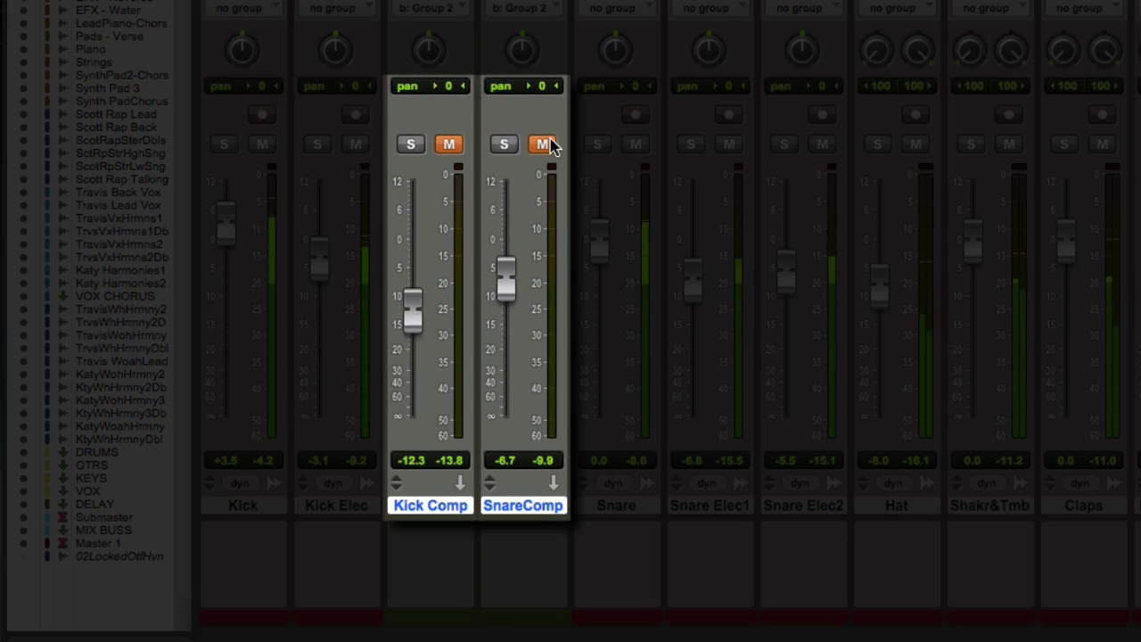
left_click(543, 144)
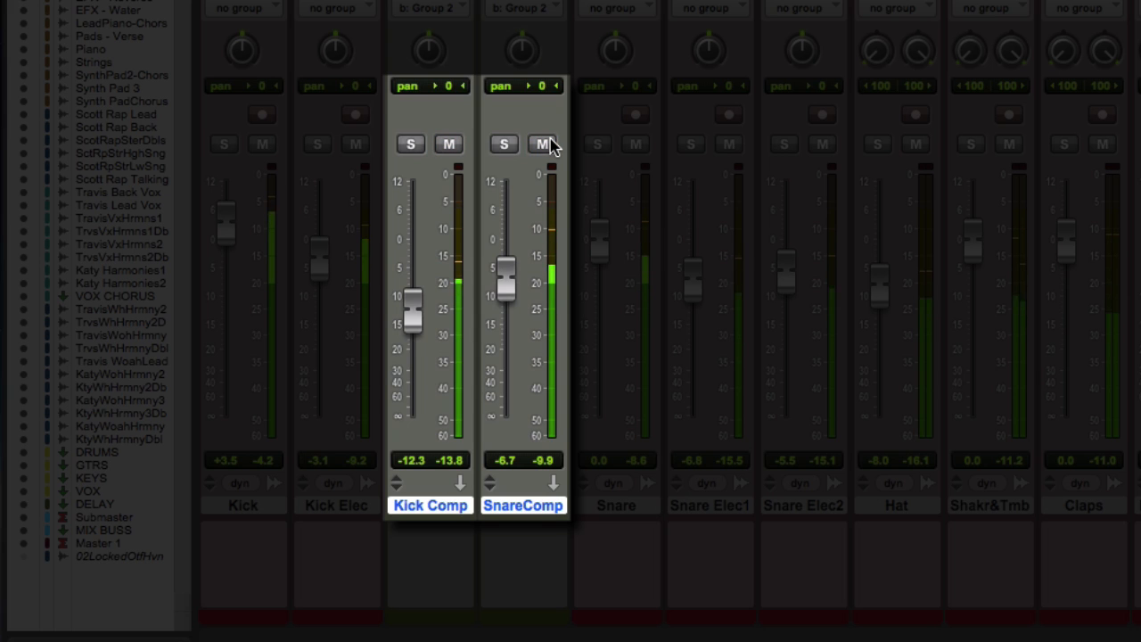
left_click(542, 145)
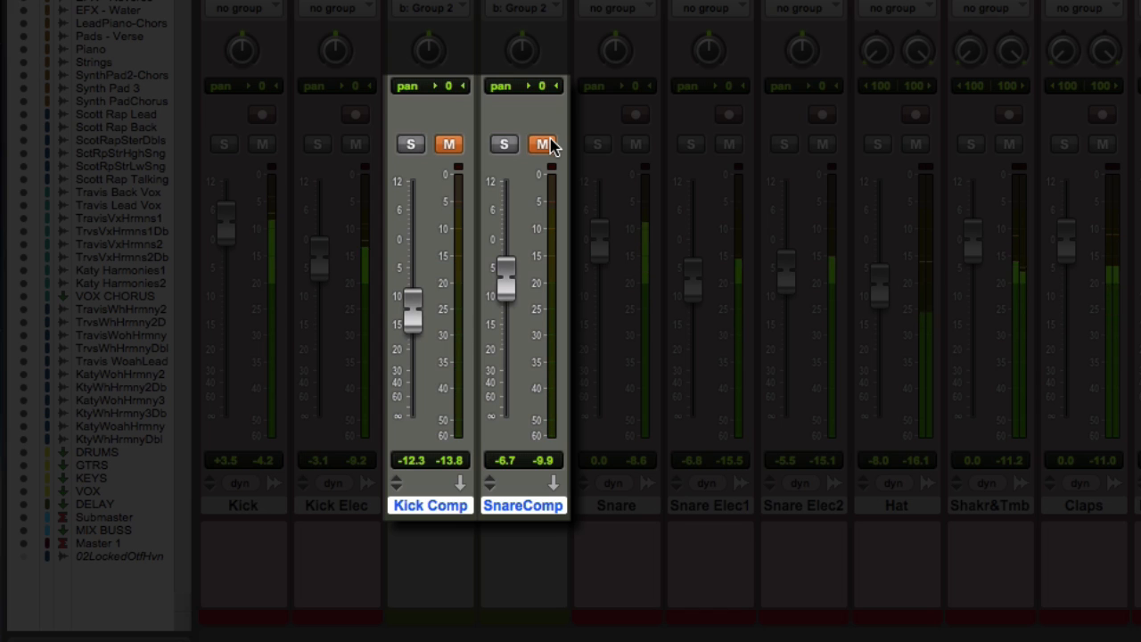
left_click(543, 145)
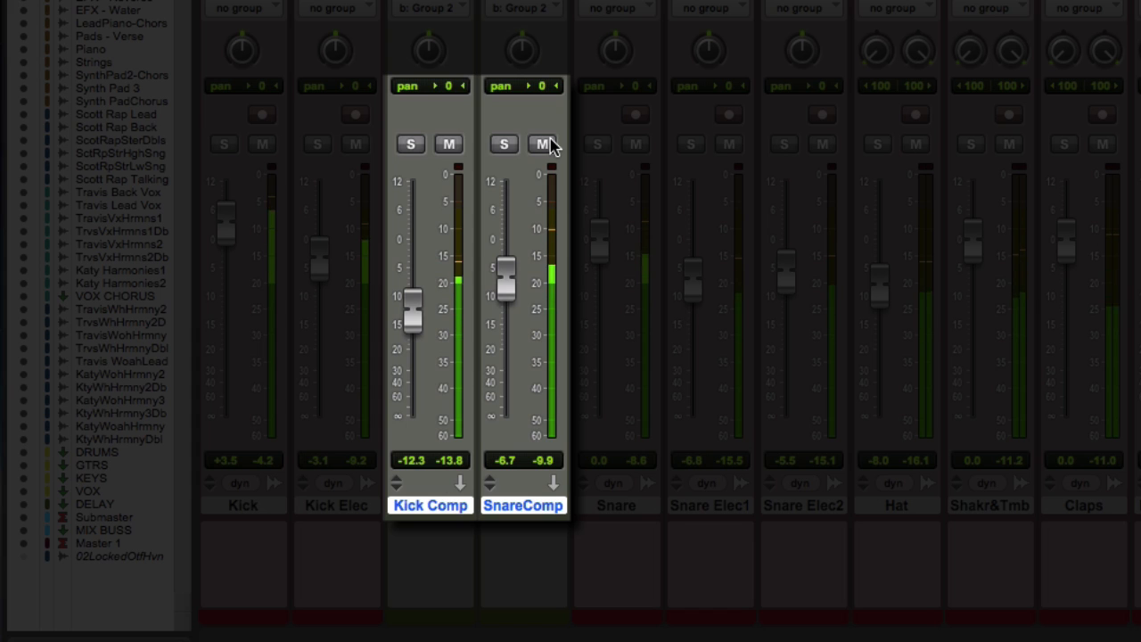
left_click(545, 144)
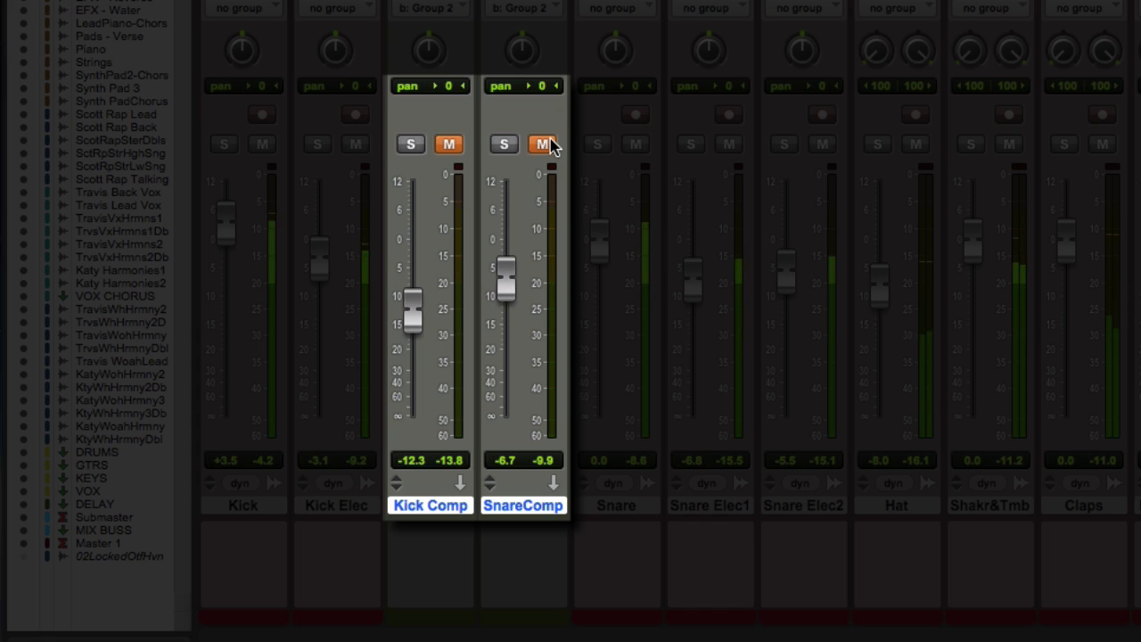
left_click(545, 145)
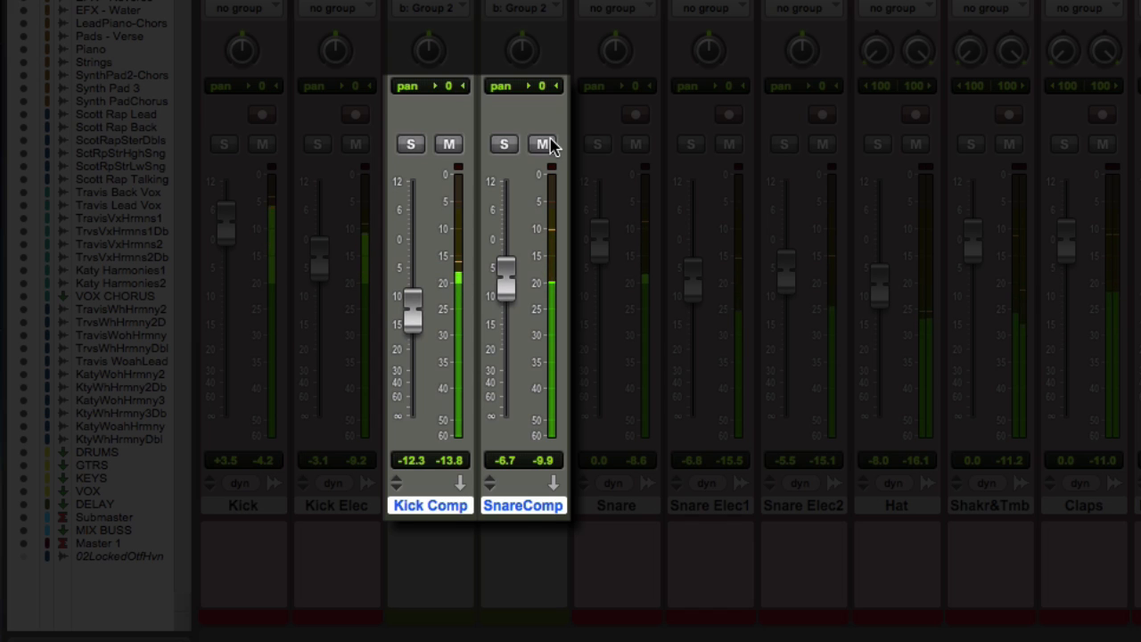
left_click(545, 144)
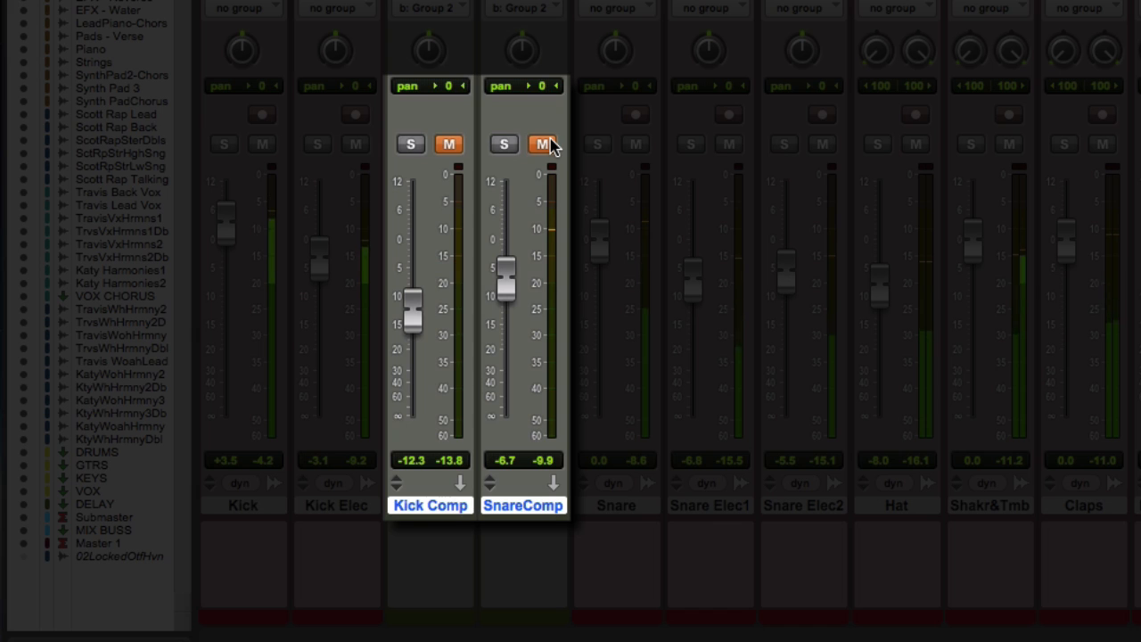
left_click(546, 144)
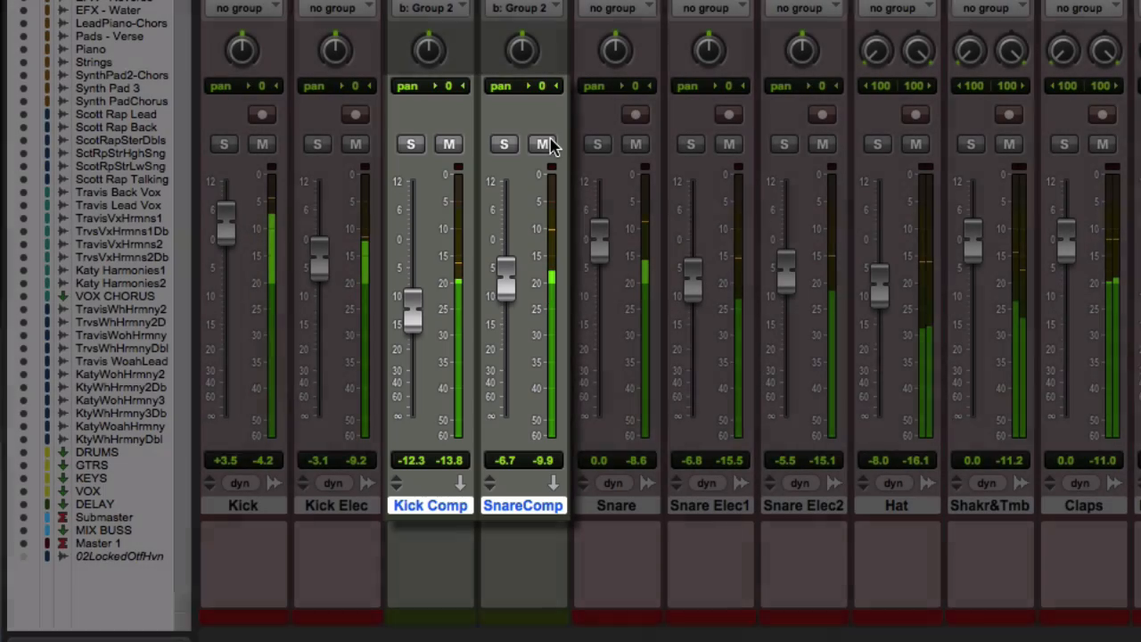
key("space")
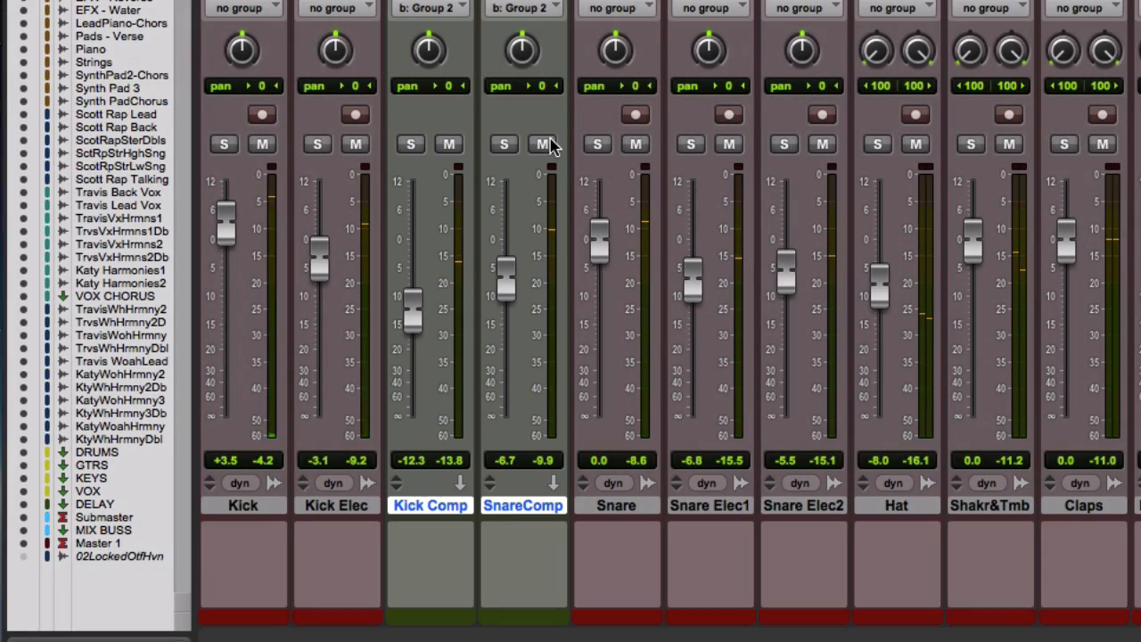